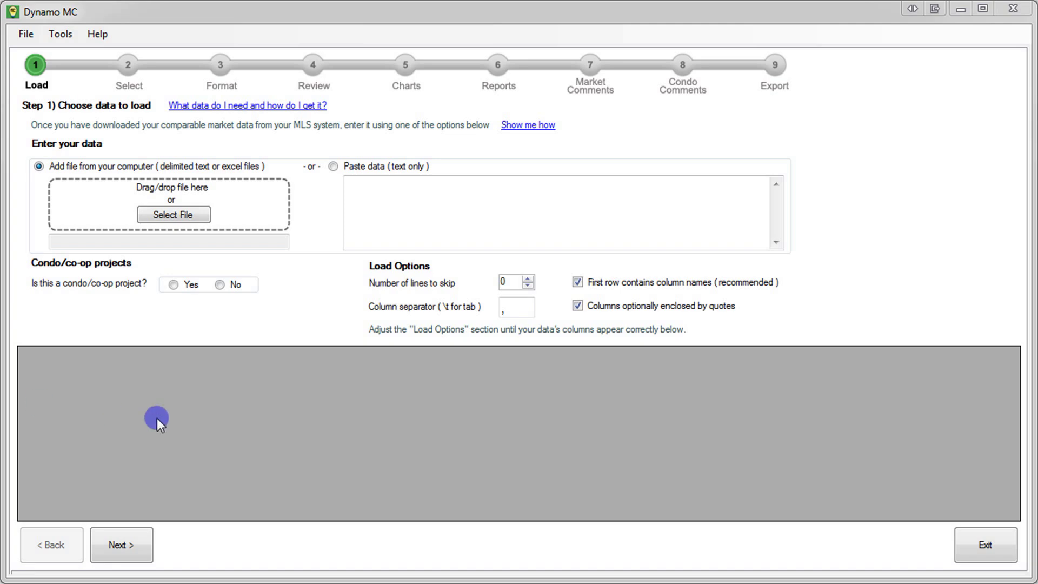
# Load SampleFile.csv from the MLS Data folder, and switch the data source to pasted text containing the comparable listings
pyautogui.click(180, 215)
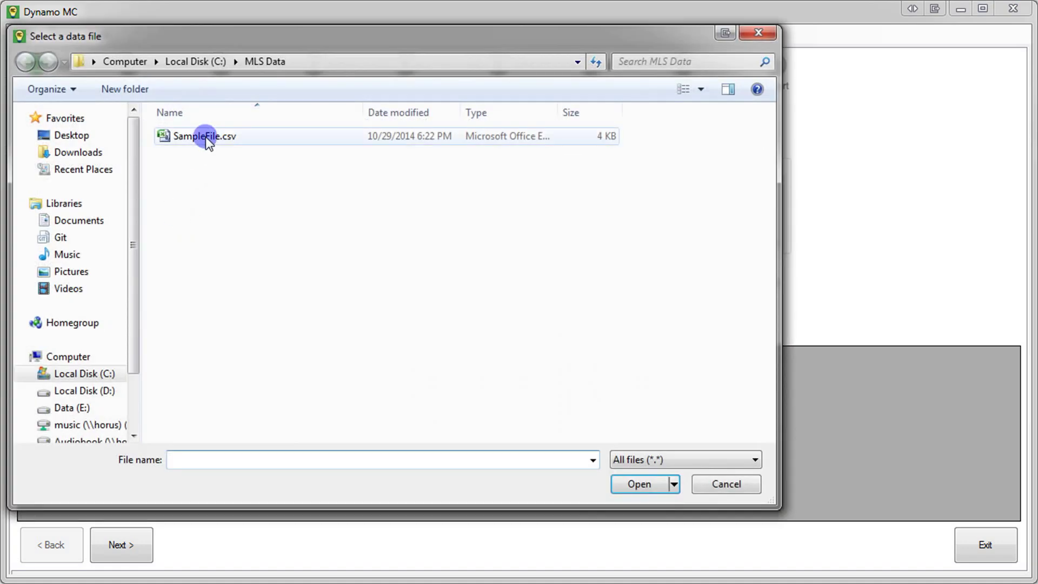
pyautogui.doubleClick(205, 138)
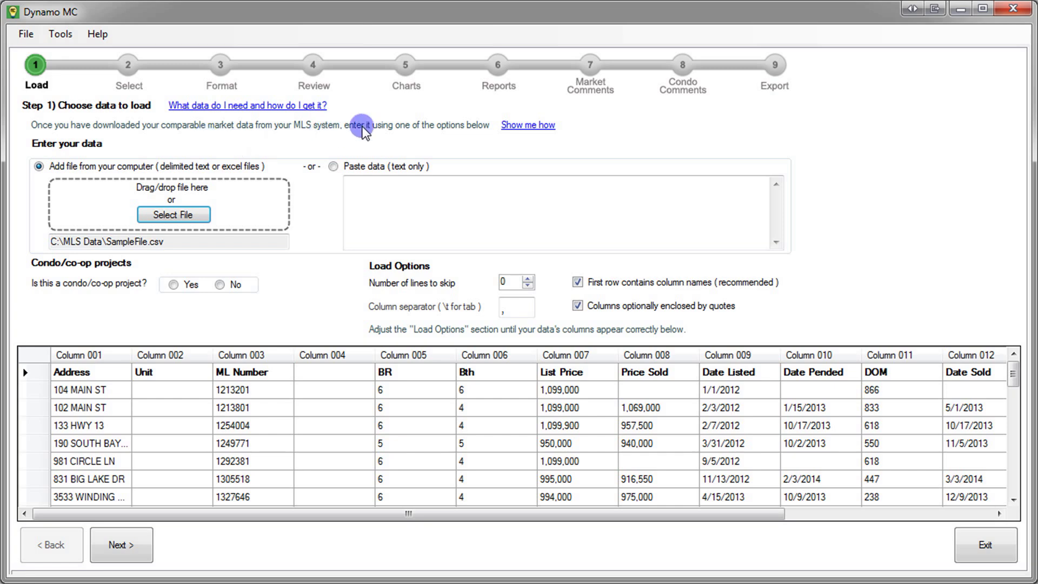
pyautogui.click(334, 166)
pyautogui.click(397, 196)
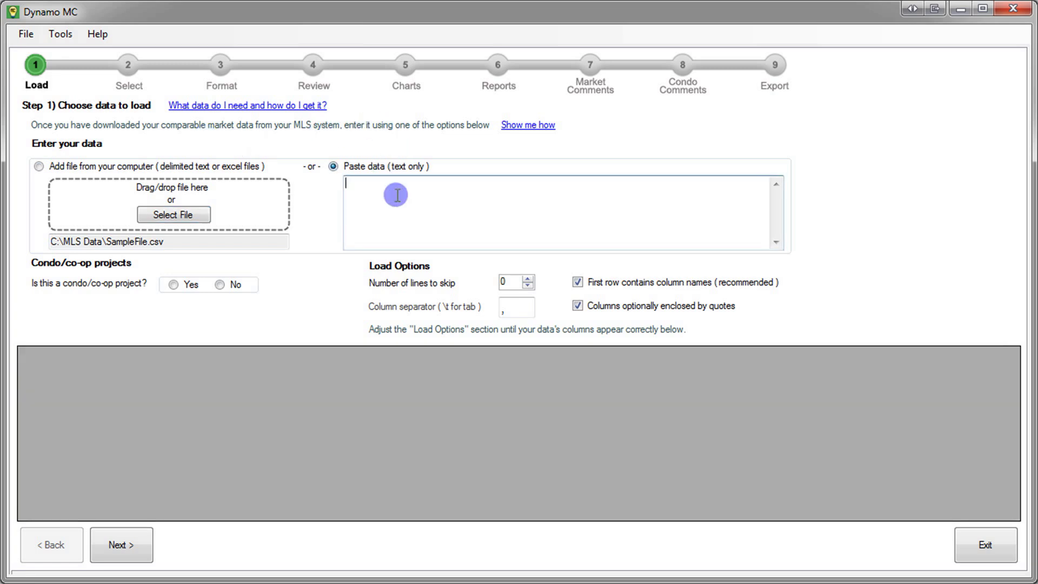
pyautogui.hotkey('ctrl', 'v')
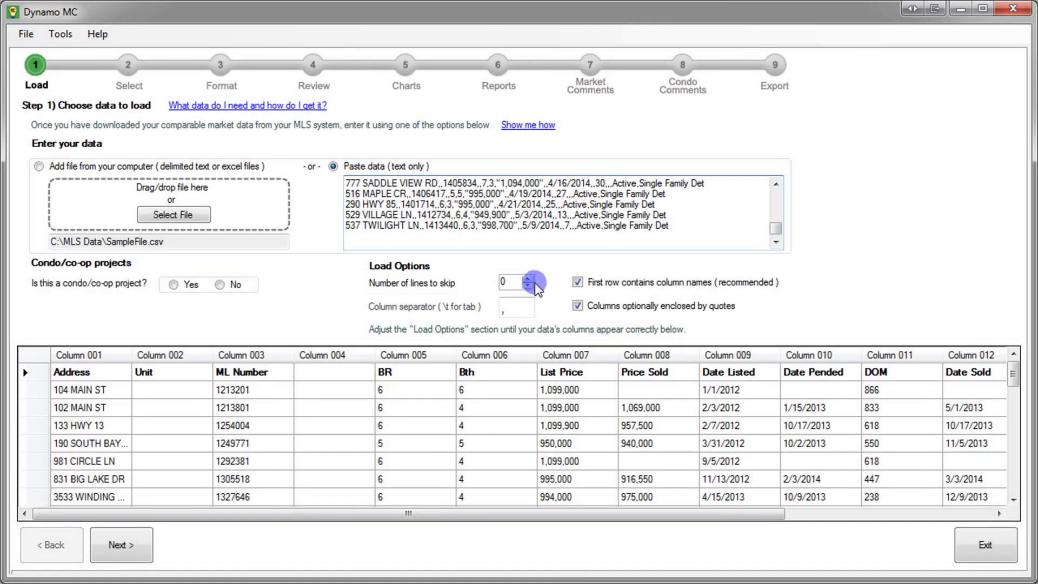
# Raise the number of lines to skip to 3 and set it back to 0
pyautogui.click(531, 279)
pyautogui.click(531, 279)
pyautogui.click(531, 280)
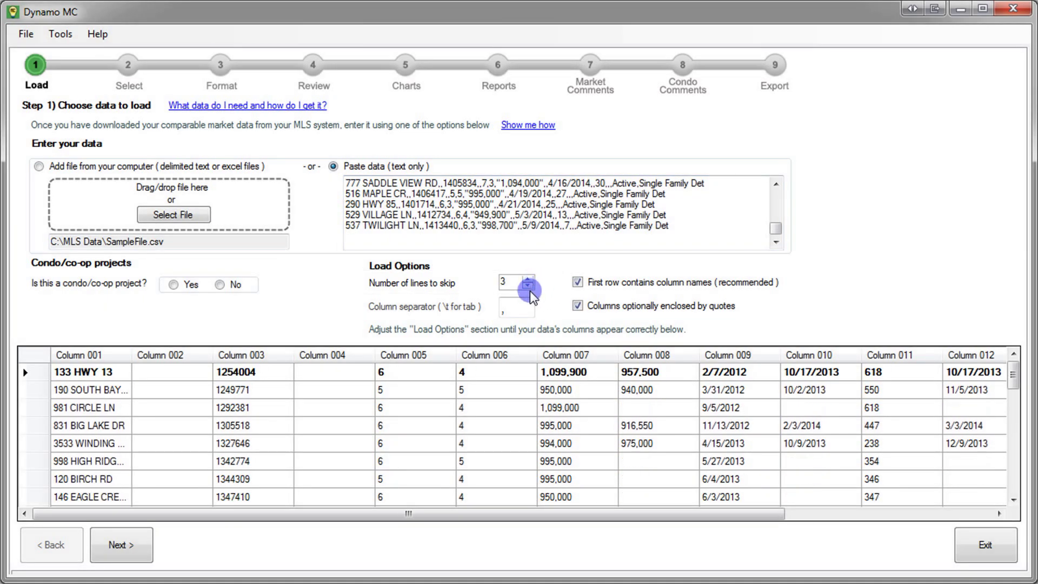
pyautogui.click(528, 284)
pyautogui.click(527, 285)
pyautogui.click(528, 285)
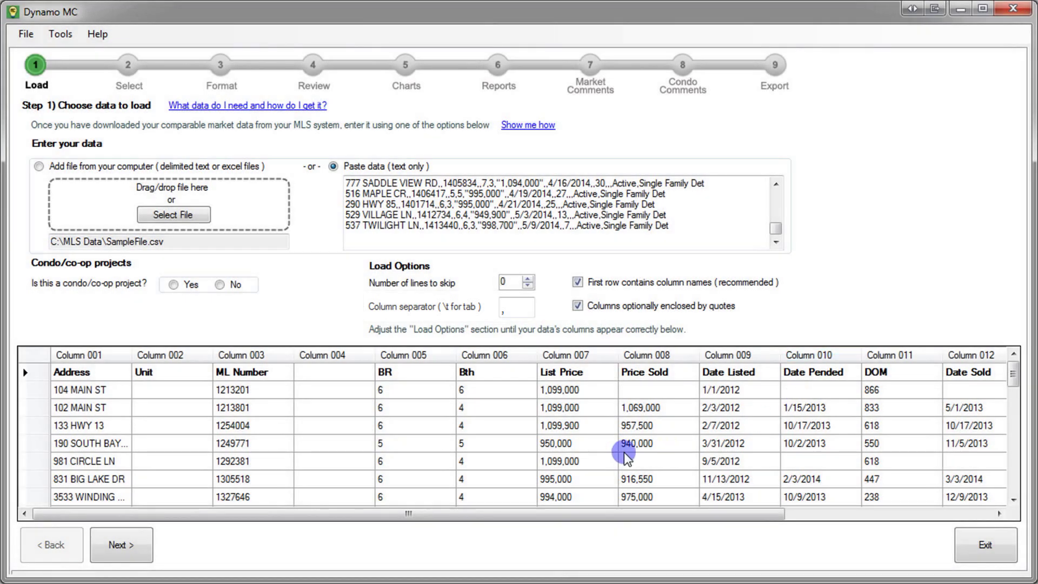
# Clear the column separator and re-enter a comma
pyautogui.doubleClick(505, 310)
pyautogui.press('BackSpace')
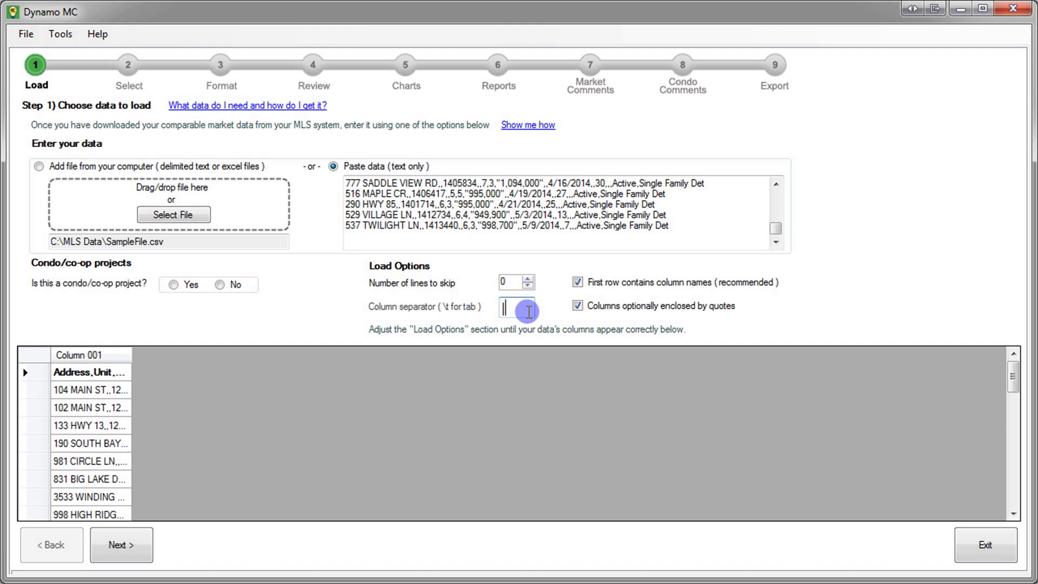
pyautogui.write(',')
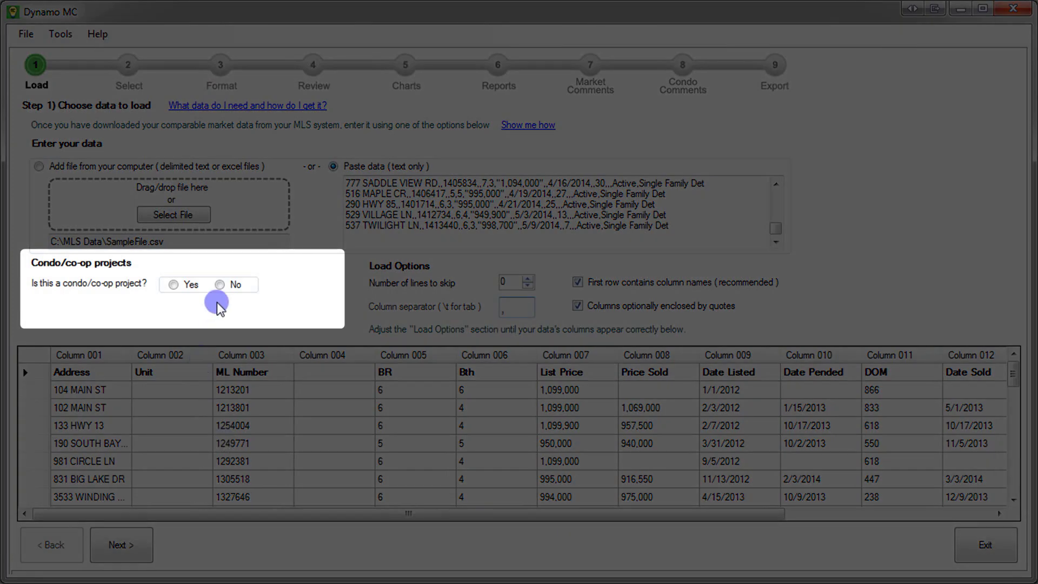
# Mark the data as a condo/co-op project named "My condo project" and proceed to column selection
pyautogui.click(220, 286)
pyautogui.click(173, 285)
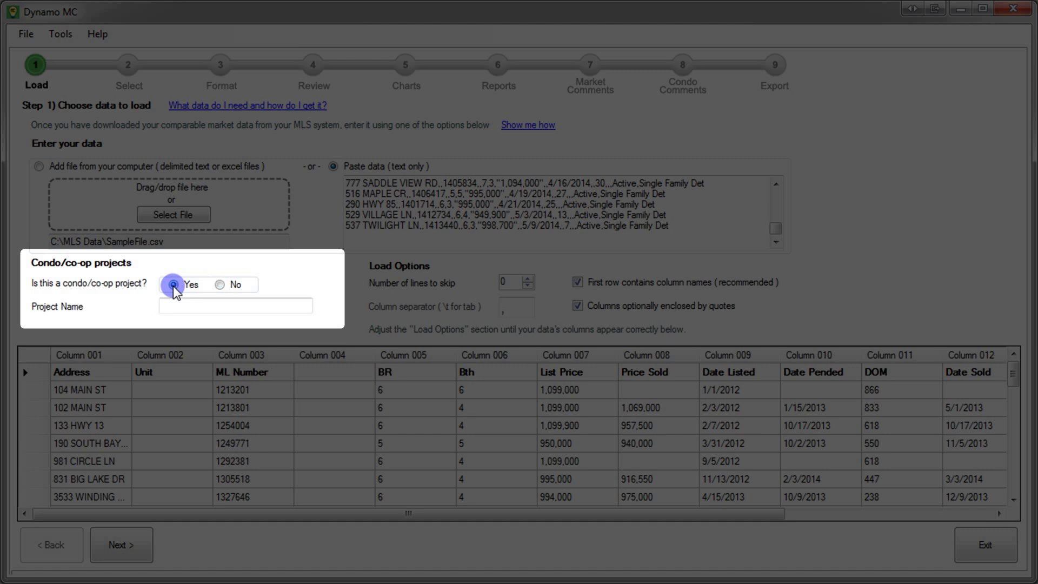
pyautogui.click(302, 305)
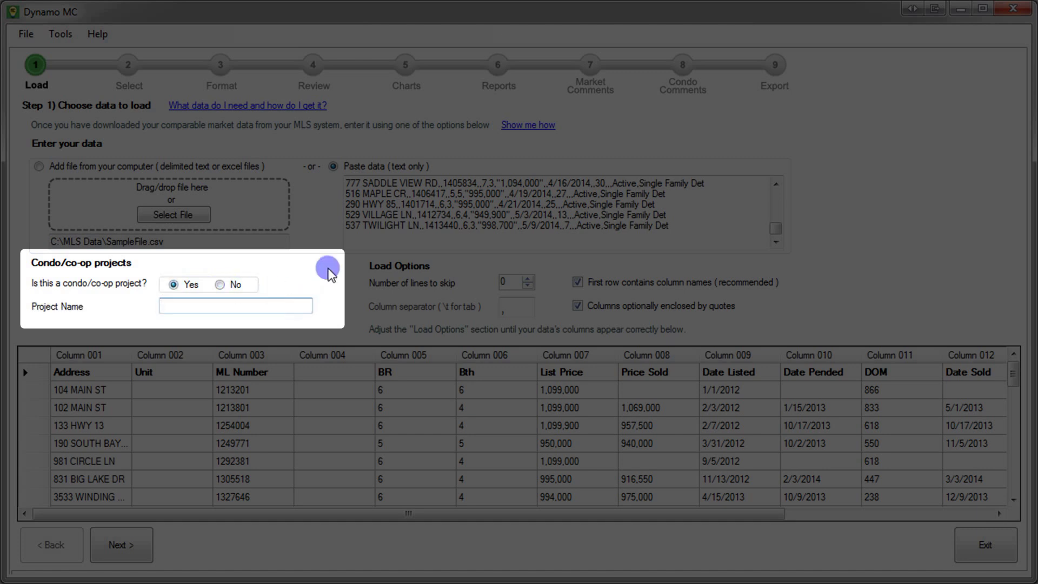
pyautogui.write('My condo project')
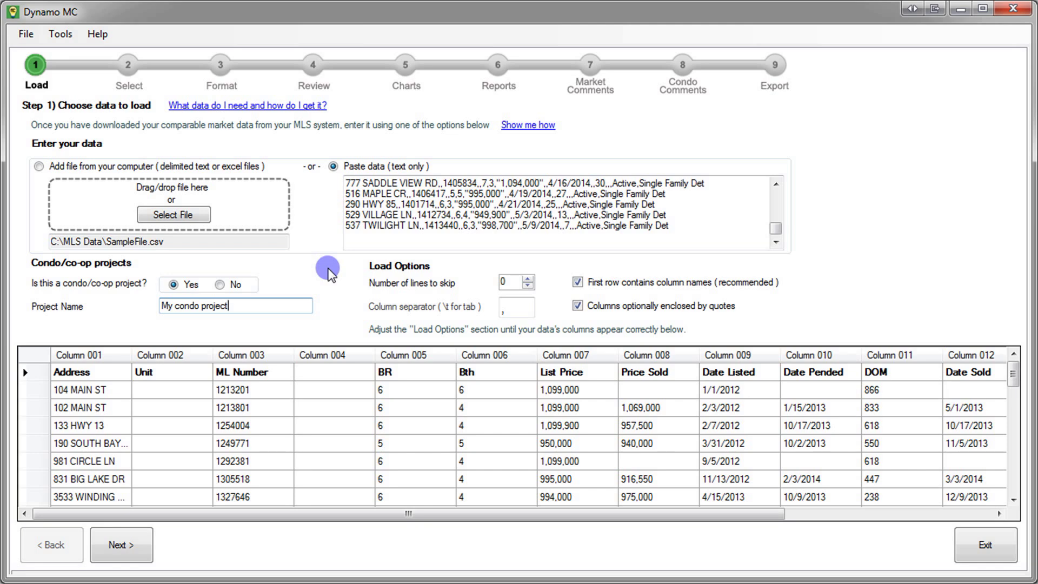
pyautogui.click(144, 547)
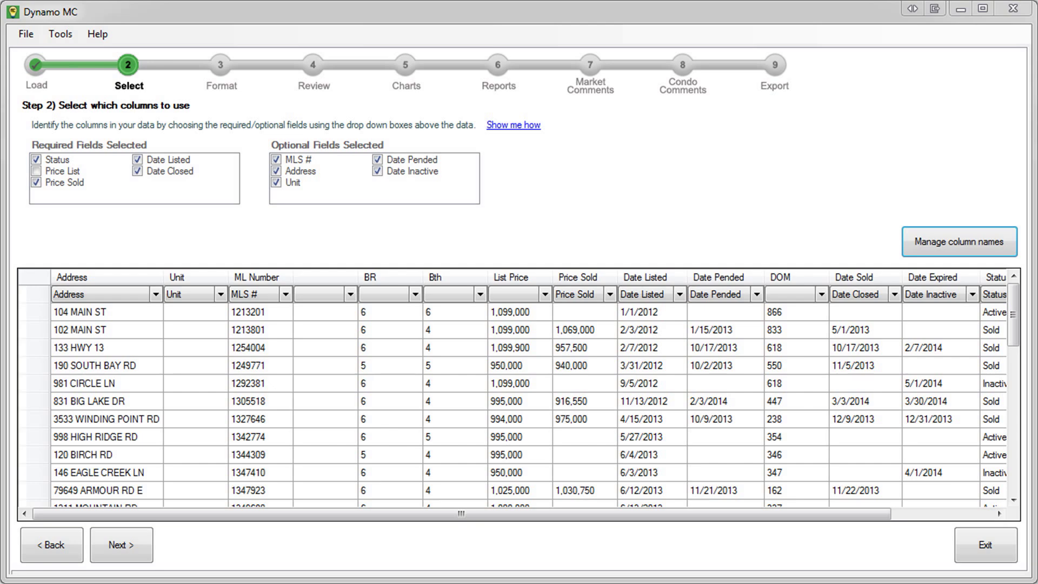
# Assign the Price List field to the List Price column and proceed to the report format options
pyautogui.click(545, 294)
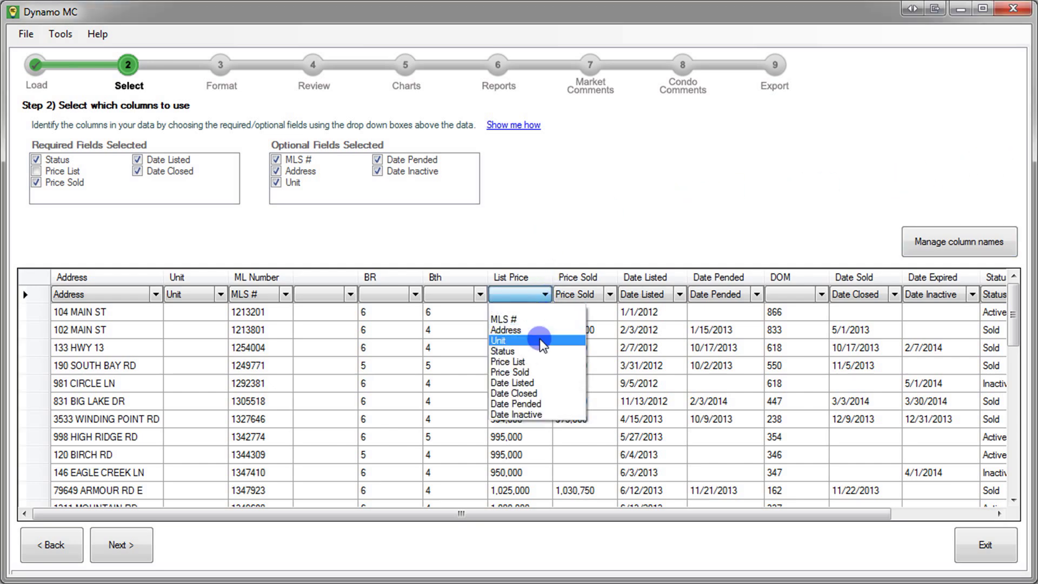
pyautogui.click(536, 358)
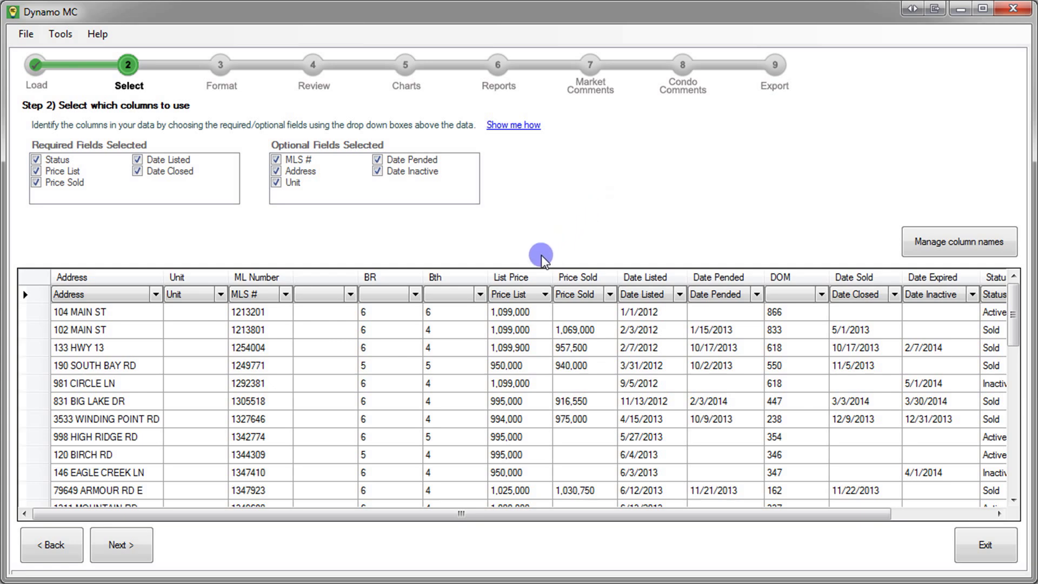
pyautogui.click(130, 544)
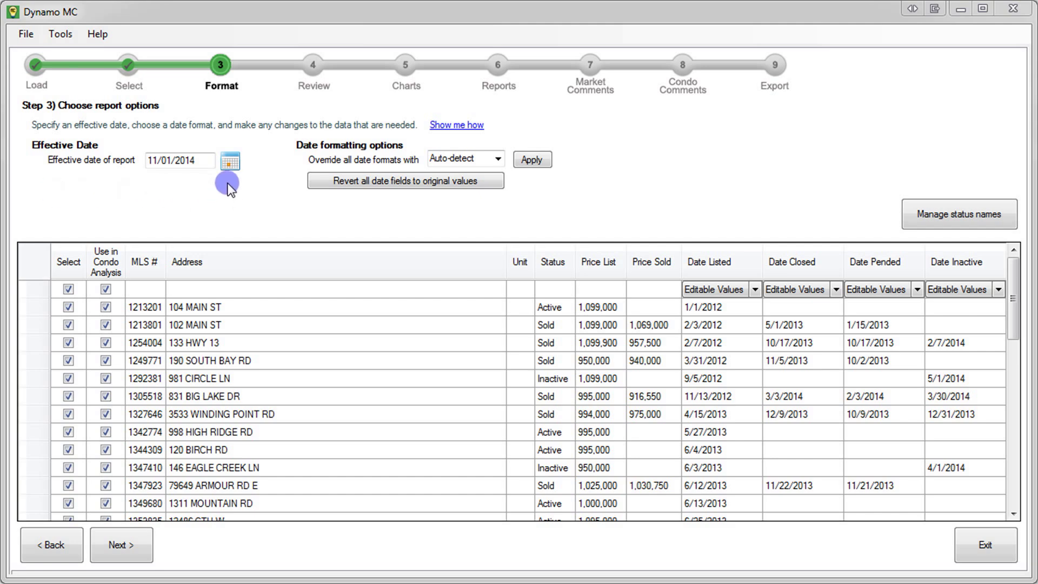
# Set the effective date of the report to 5/16/2014 using the calendar
pyautogui.click(230, 161)
pyautogui.click(260, 118)
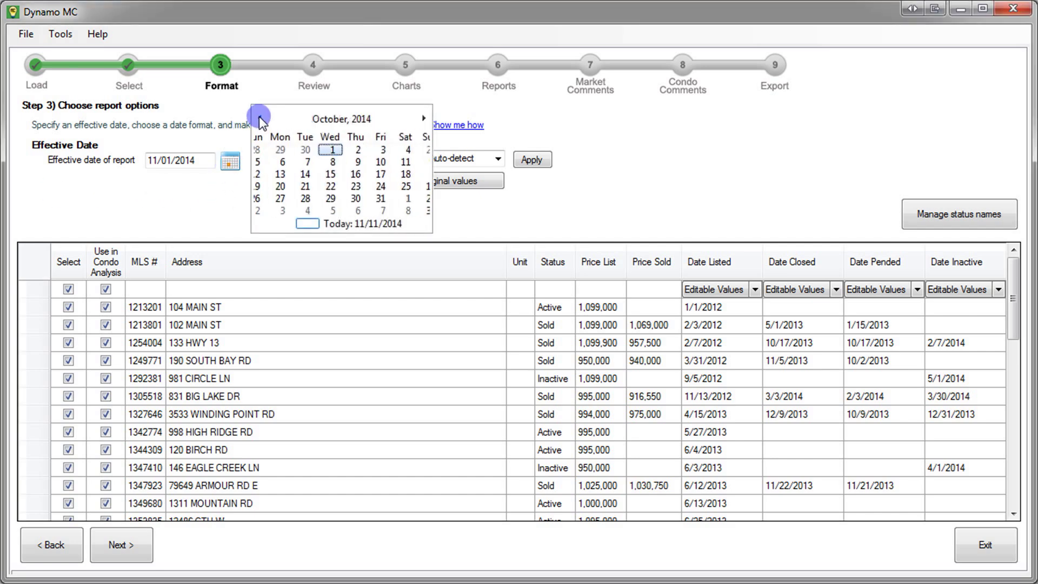
pyautogui.click(260, 119)
pyautogui.click(260, 118)
pyautogui.click(260, 118)
pyautogui.click(260, 118)
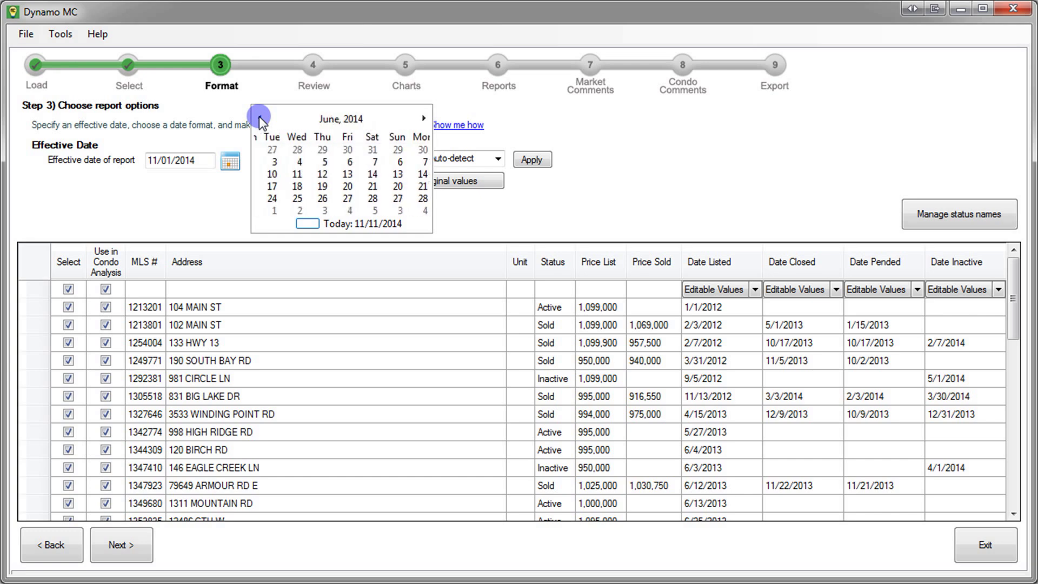
pyautogui.click(260, 119)
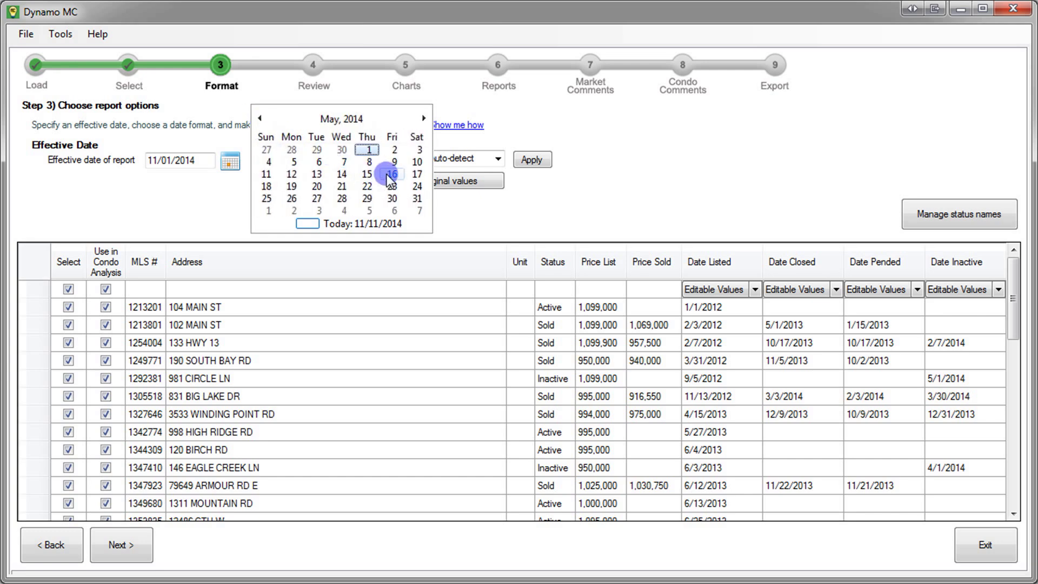
pyautogui.click(392, 174)
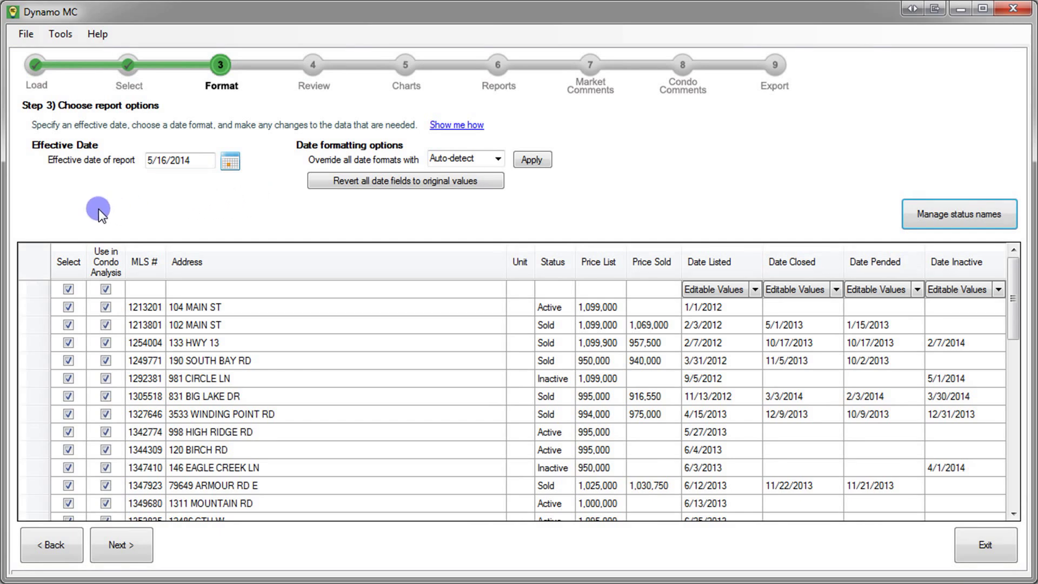
# Deselect the first four listings and select them again
pyautogui.click(68, 307)
pyautogui.click(68, 325)
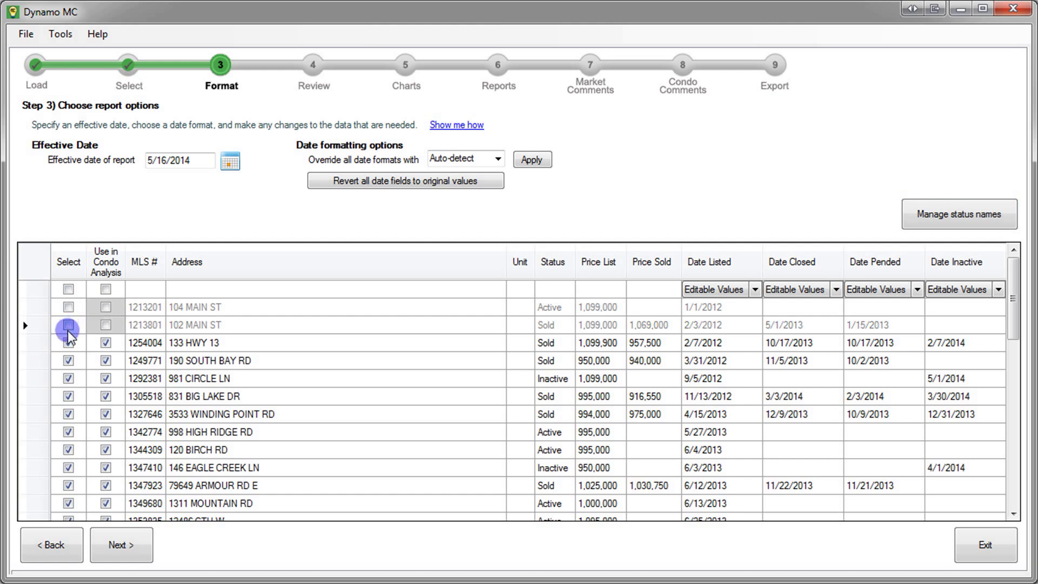
pyautogui.click(68, 343)
pyautogui.click(68, 361)
pyautogui.click(68, 345)
pyautogui.click(68, 358)
pyautogui.click(68, 326)
pyautogui.click(67, 307)
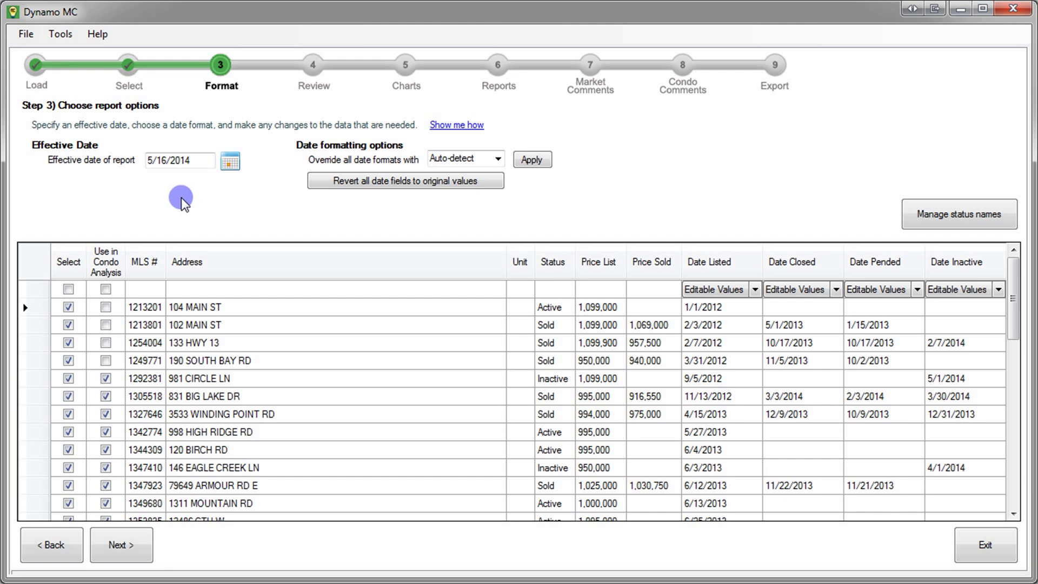
# Include the first listing in the condo analysis and exclude the second through ninth listings from it
pyautogui.click(106, 289)
pyautogui.click(106, 307)
pyautogui.click(105, 325)
pyautogui.click(105, 345)
pyautogui.click(105, 361)
pyautogui.click(105, 378)
pyautogui.click(105, 397)
pyautogui.click(105, 414)
pyautogui.click(105, 432)
pyautogui.click(106, 450)
# Set the eighth listing's status to ACTVD and run the data validation
pyautogui.click(565, 432)
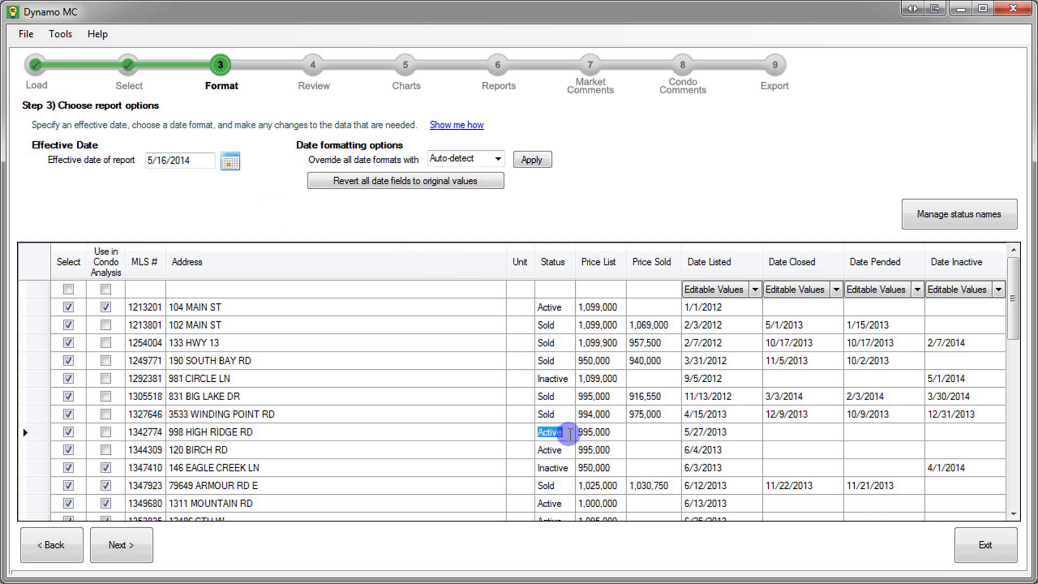
pyautogui.write('ACTVD')
pyautogui.click(520, 435)
pyautogui.click(136, 547)
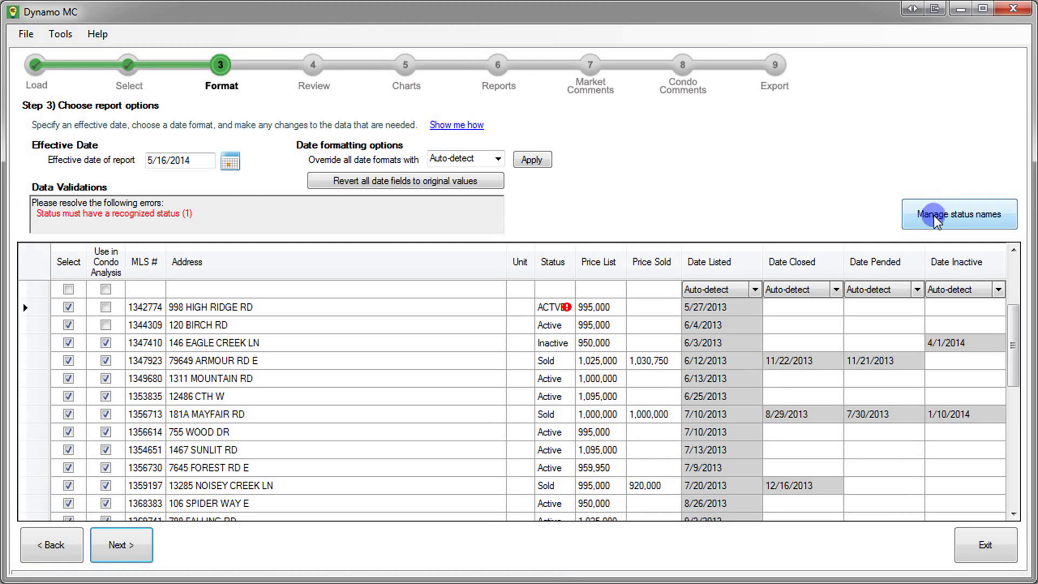
# Add ACTVD to the recognized Active status names and save the status list
pyautogui.click(934, 216)
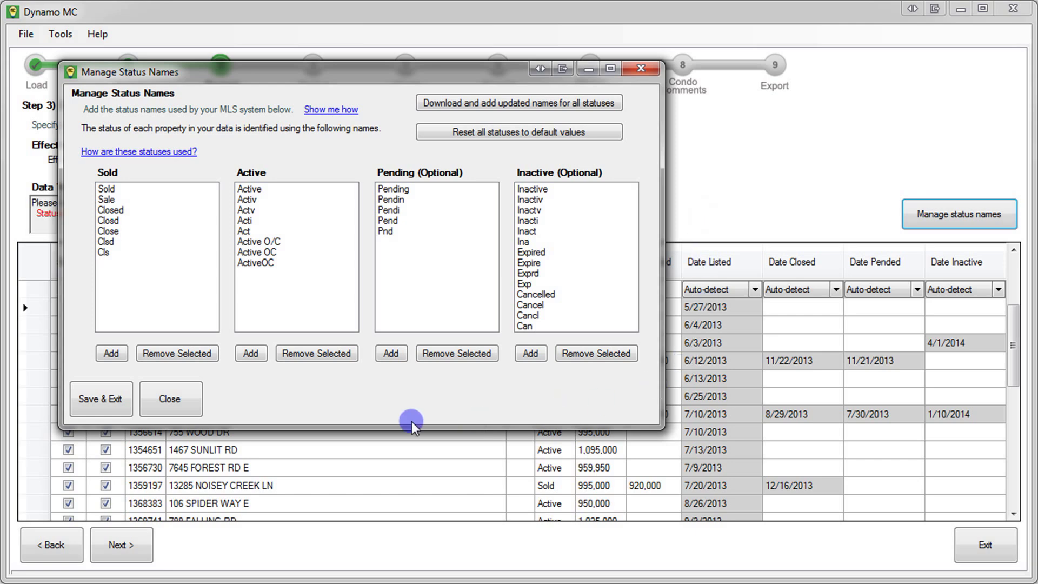
pyautogui.click(250, 355)
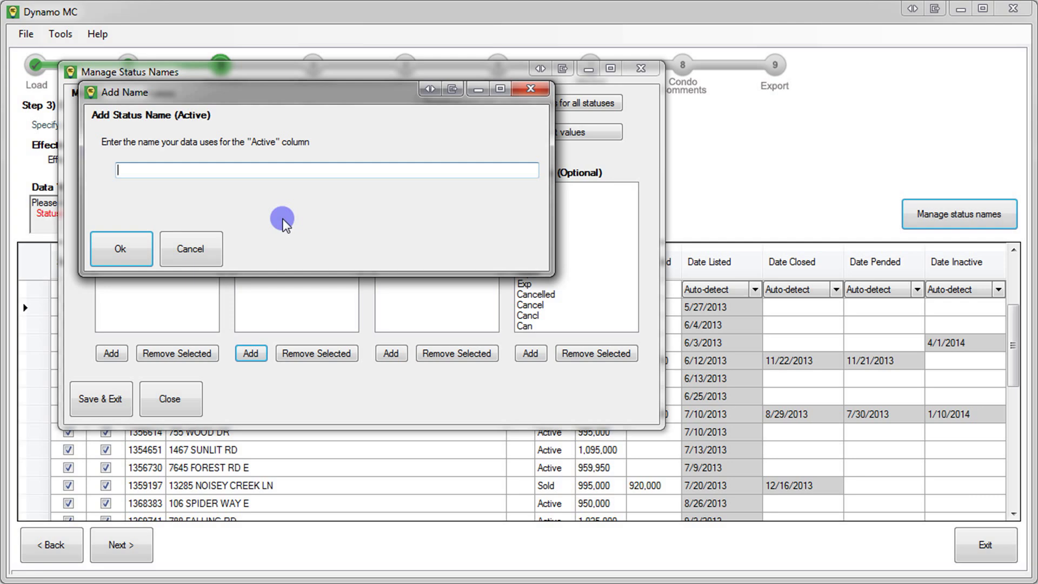
pyautogui.write('ACTV')
pyautogui.click(132, 249)
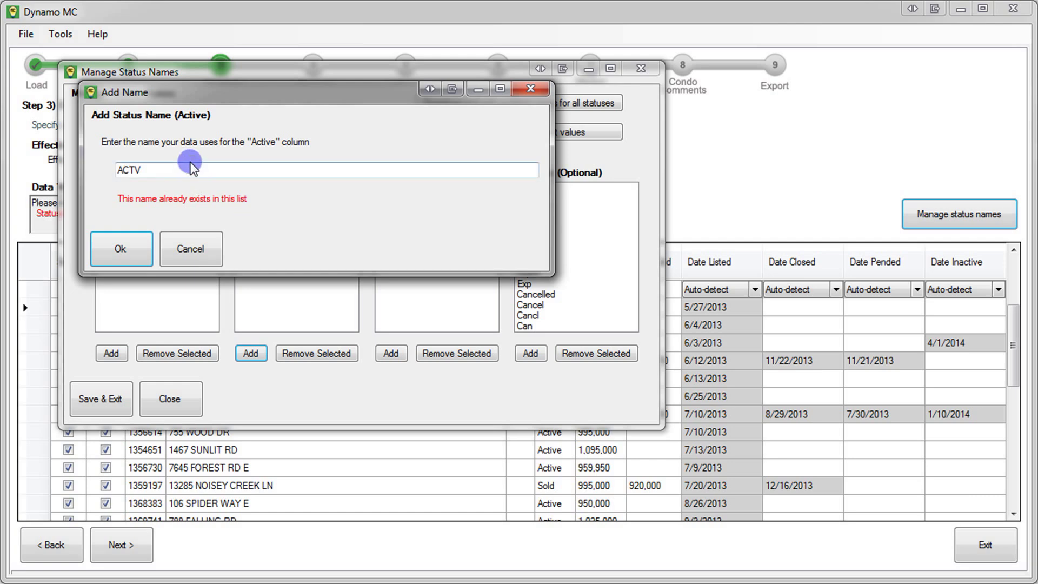
pyautogui.write('D')
pyautogui.click(121, 248)
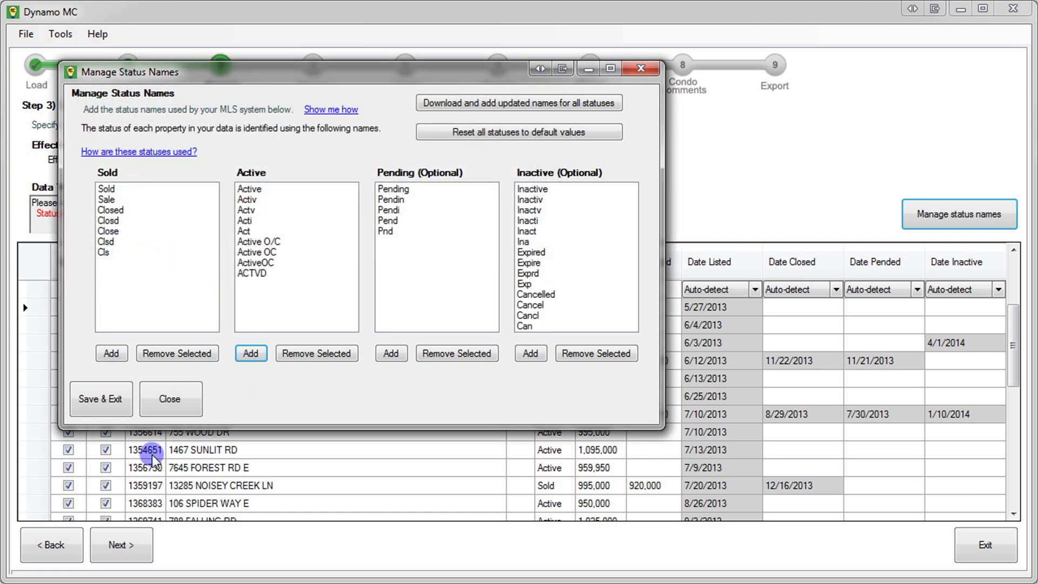
pyautogui.click(95, 399)
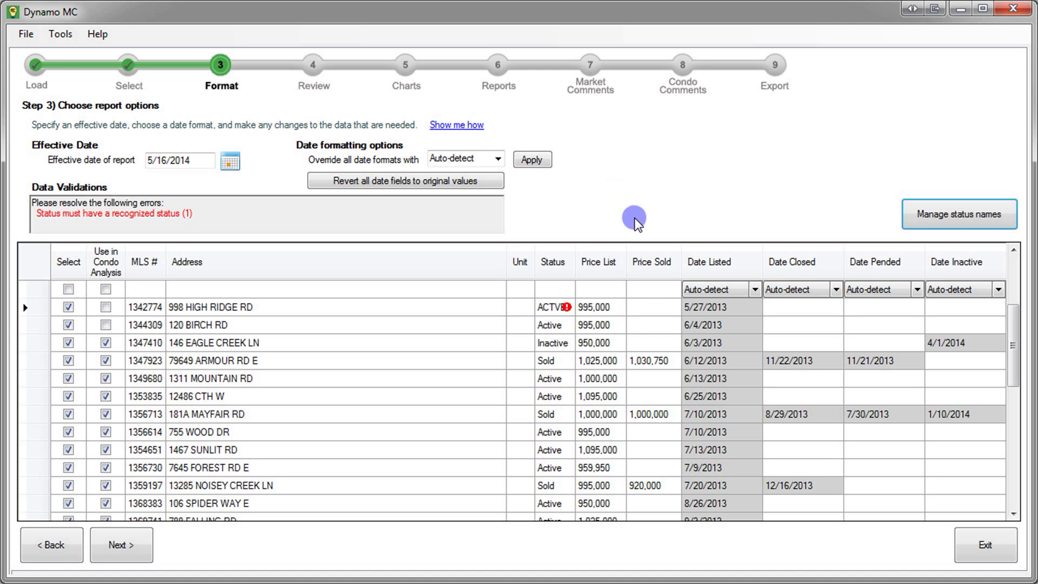
# Set the ninth listing's list price to the test value 995,000d and run the data validation
pyautogui.click(620, 308)
pyautogui.click(616, 325)
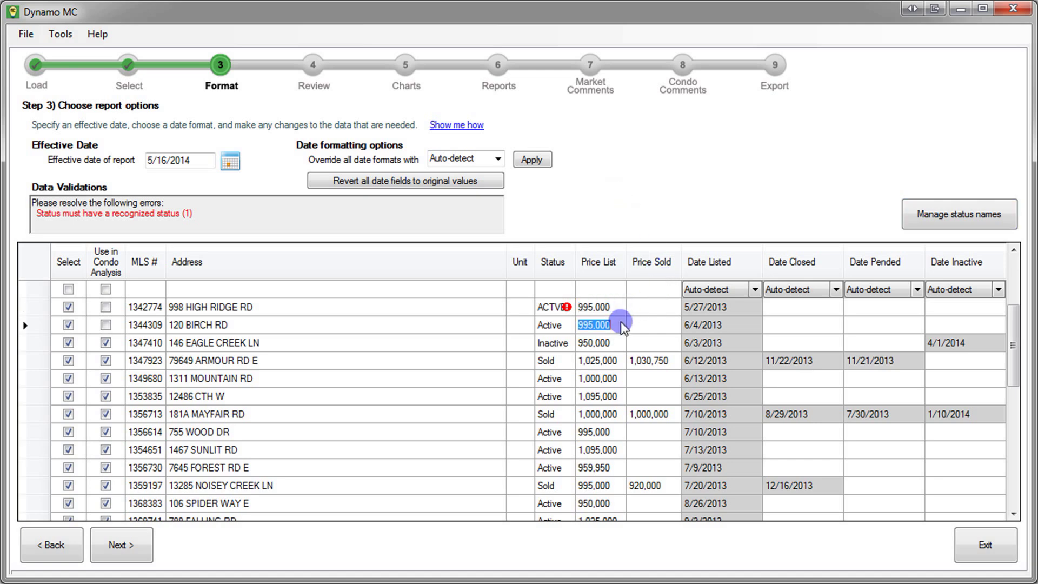
pyautogui.click(616, 326)
pyautogui.write('d')
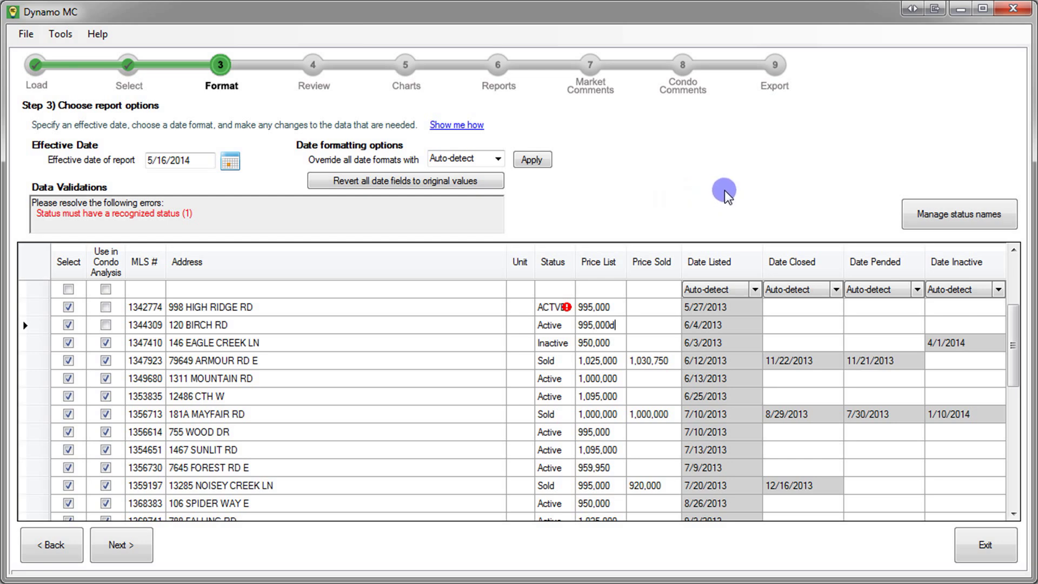
pyautogui.click(133, 550)
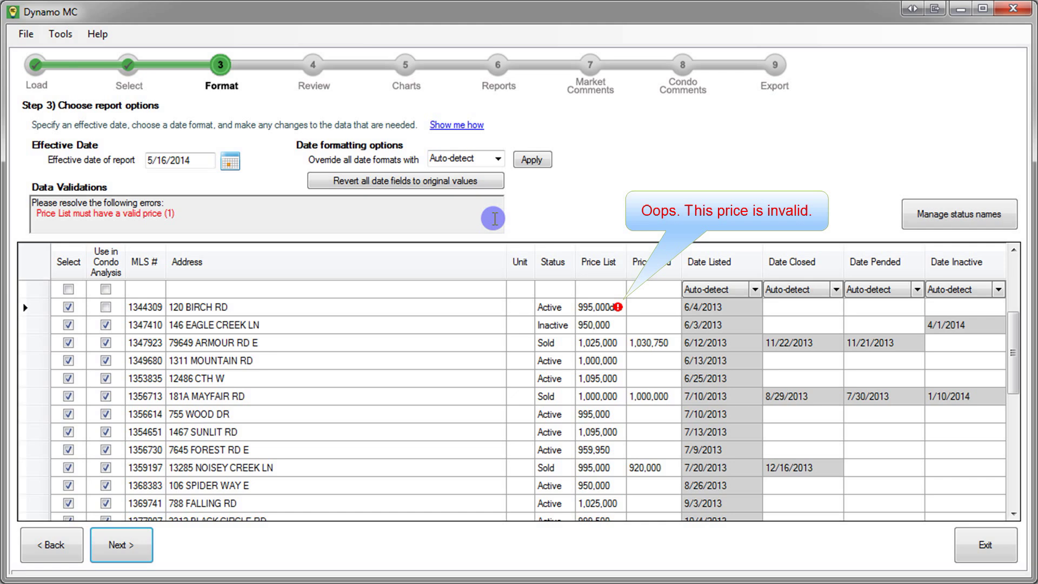
# Correct the flagged list price to 995,000 and proceed to the results review
pyautogui.click(605, 308)
pyautogui.press('BackSpace')
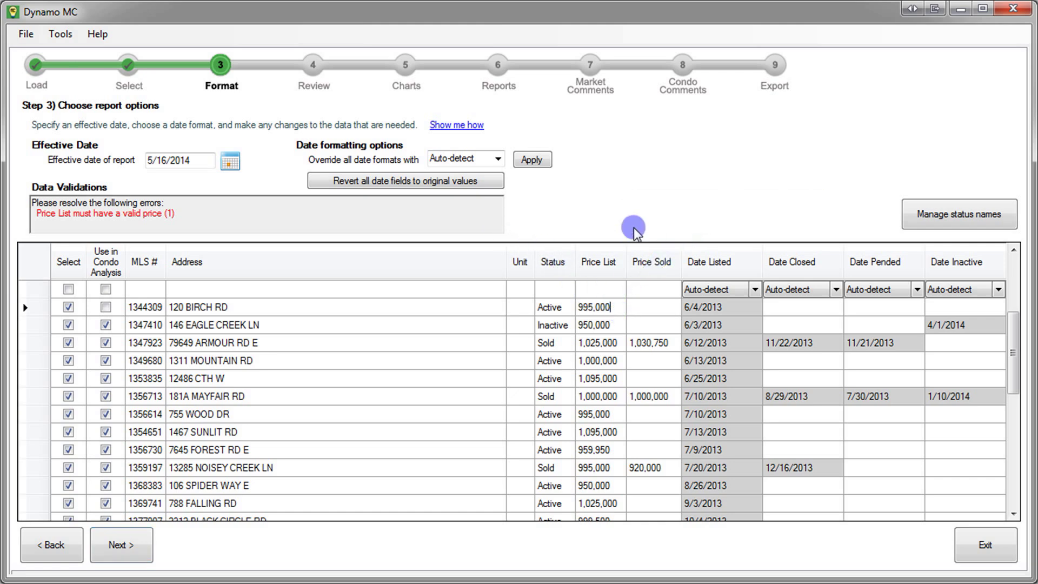
pyautogui.click(142, 550)
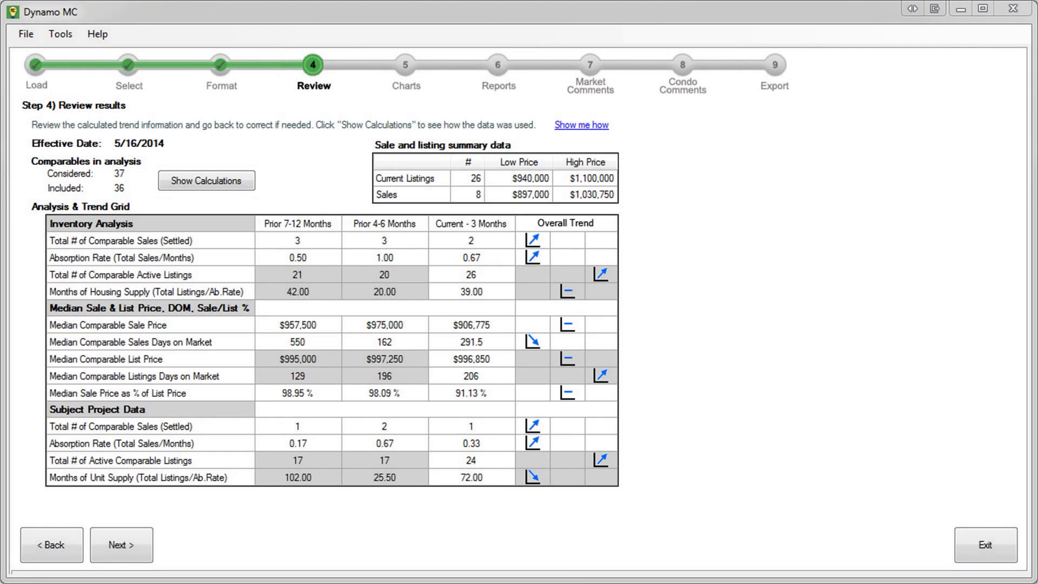
# Proceed to the chart selection and preview the Sale Price chart
pyautogui.click(121, 545)
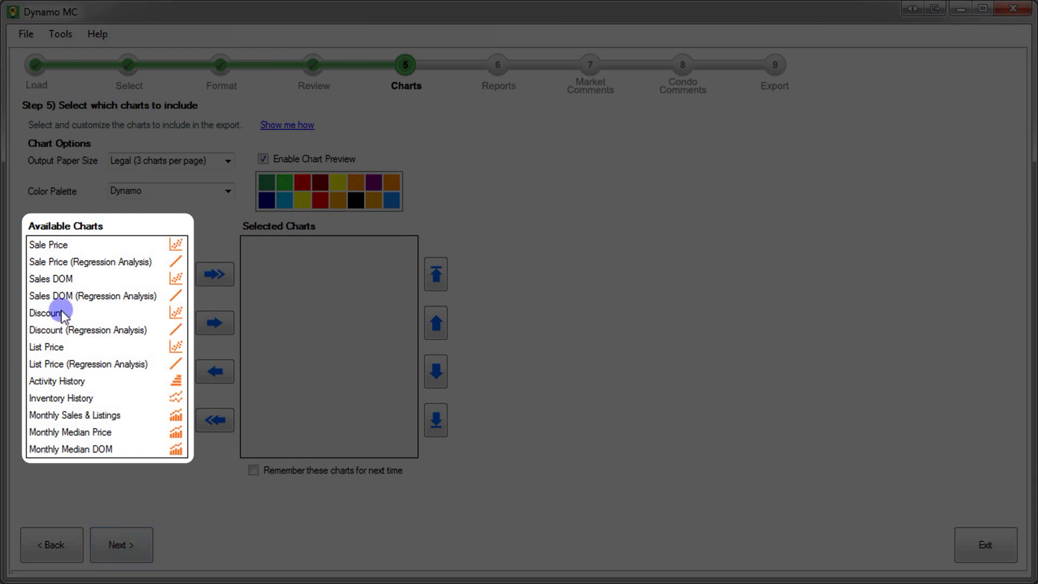
pyautogui.click(150, 243)
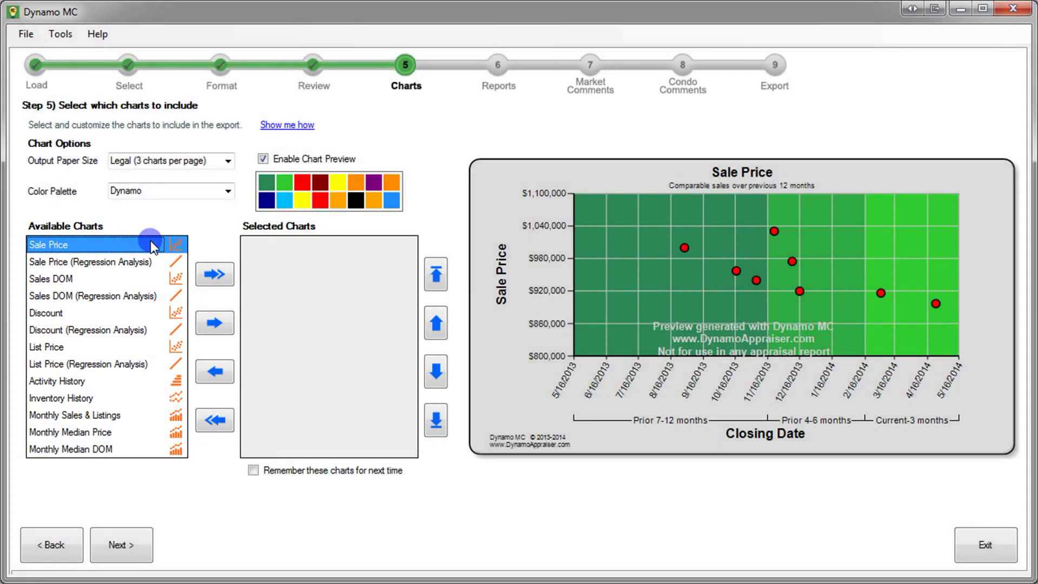
# Preview the remaining available charts one after another, from Sale Price (Regression Analysis) through Monthly Median DOM
pyautogui.press('Down')
pyautogui.press('Down')
pyautogui.press('Down')
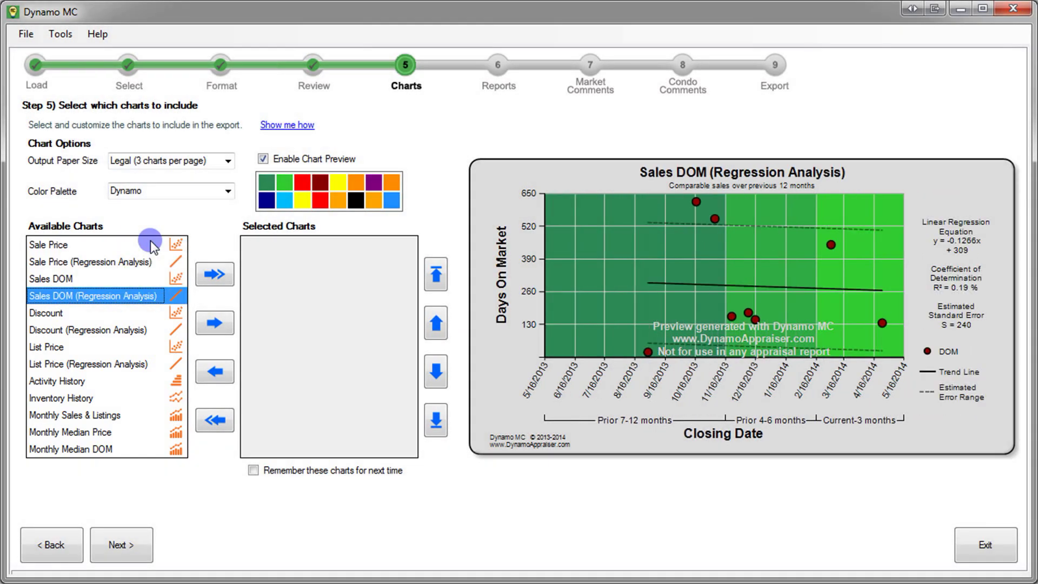
pyautogui.press('Down')
pyautogui.press('Down')
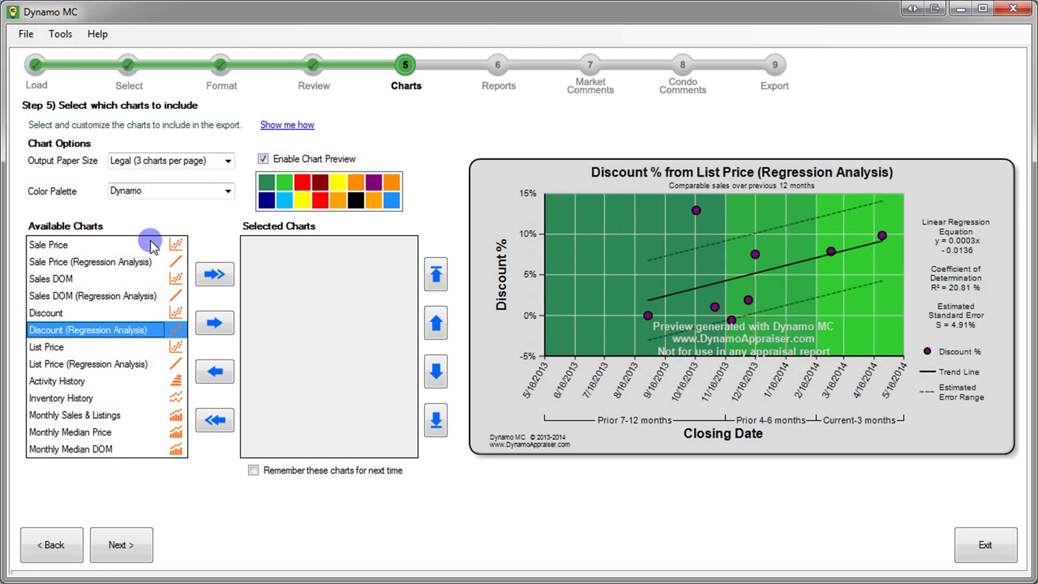
pyautogui.press('Down')
pyautogui.press('Down')
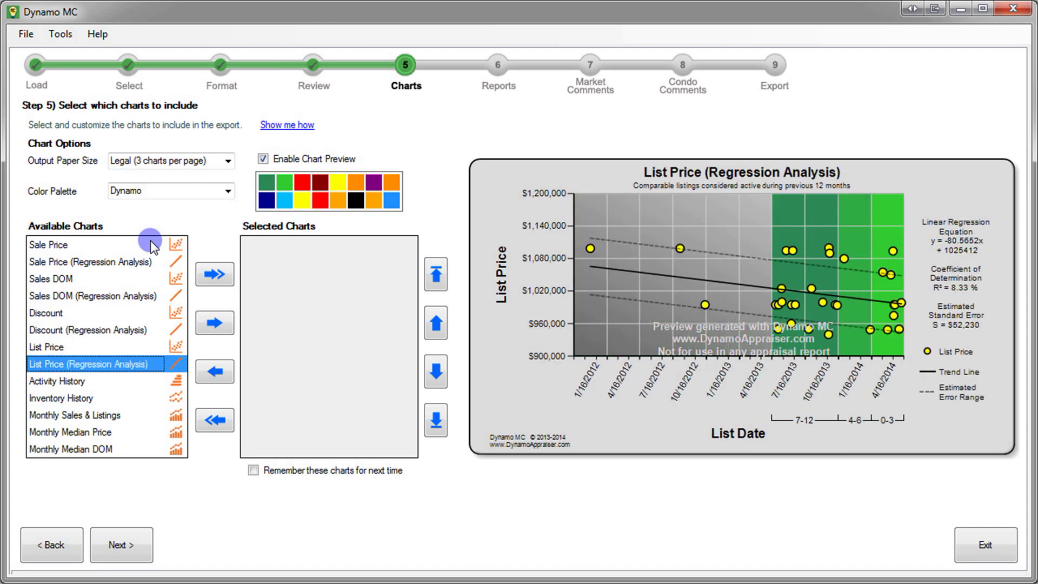
pyautogui.press('Down')
pyautogui.press('Down')
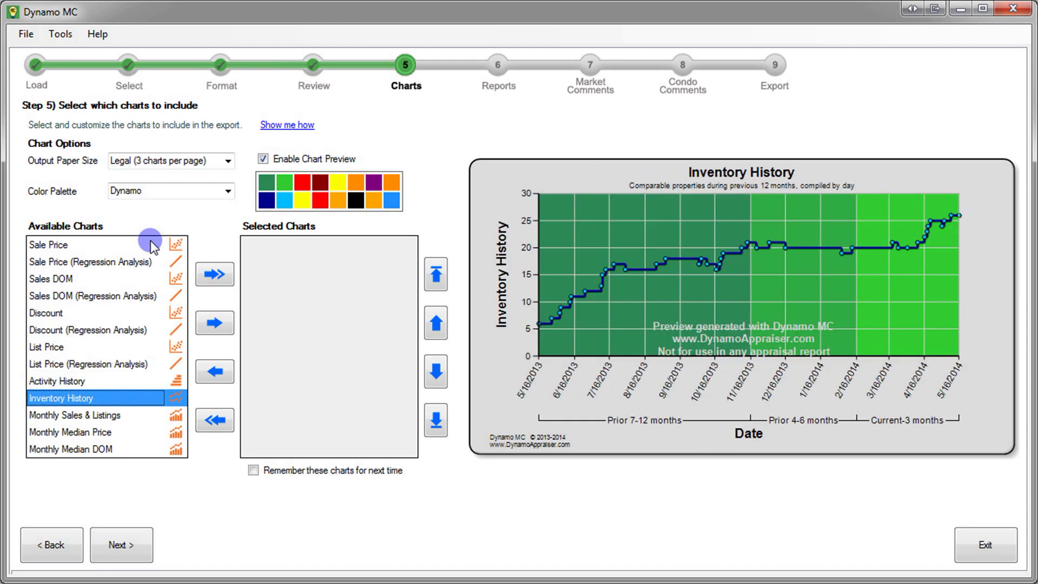
pyautogui.press('Down')
pyautogui.press('Down')
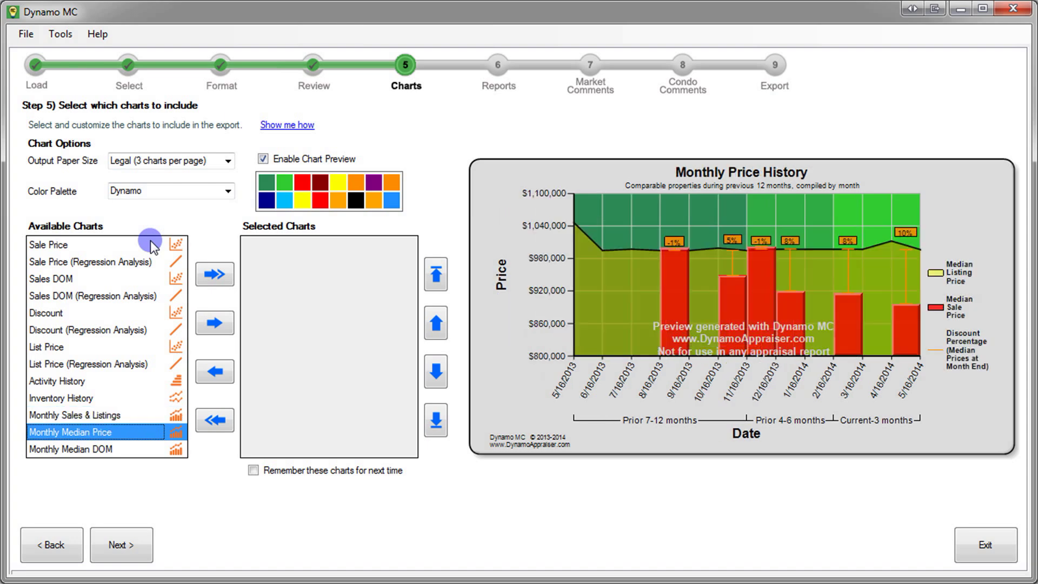
pyautogui.press('Down')
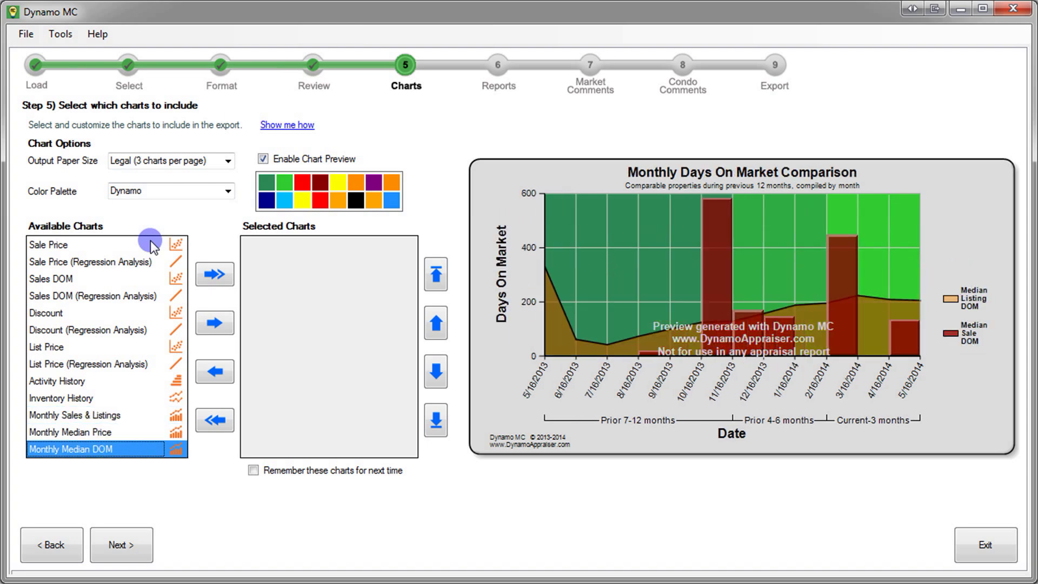
# Add the Discount (Regression Analysis), List Price and List Price (Regression Analysis) charts to the selected charts and reorder List Price to third place
pyautogui.moveTo(144, 330); pyautogui.dragTo(139, 364)
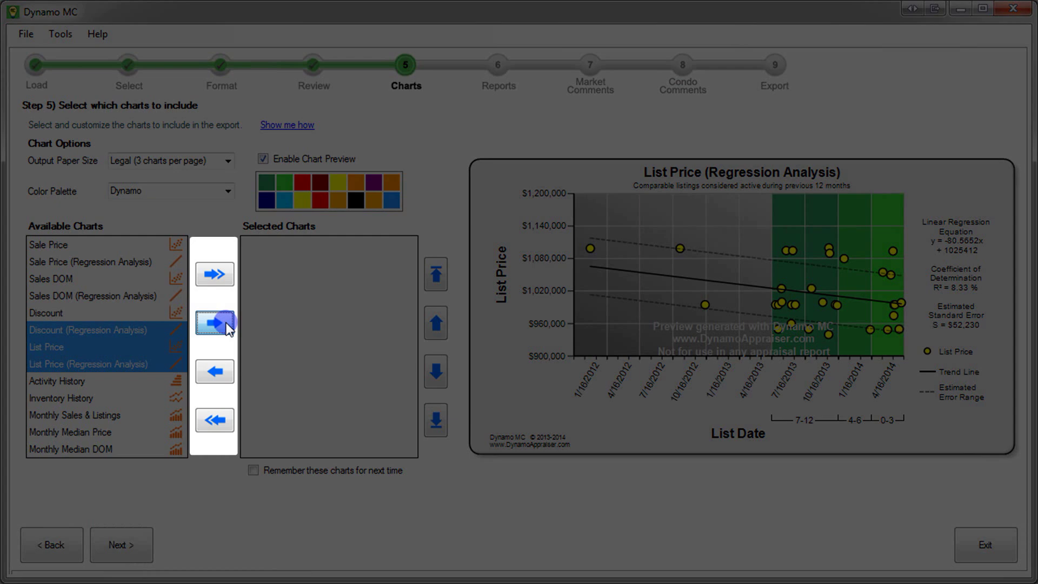
pyautogui.click(228, 326)
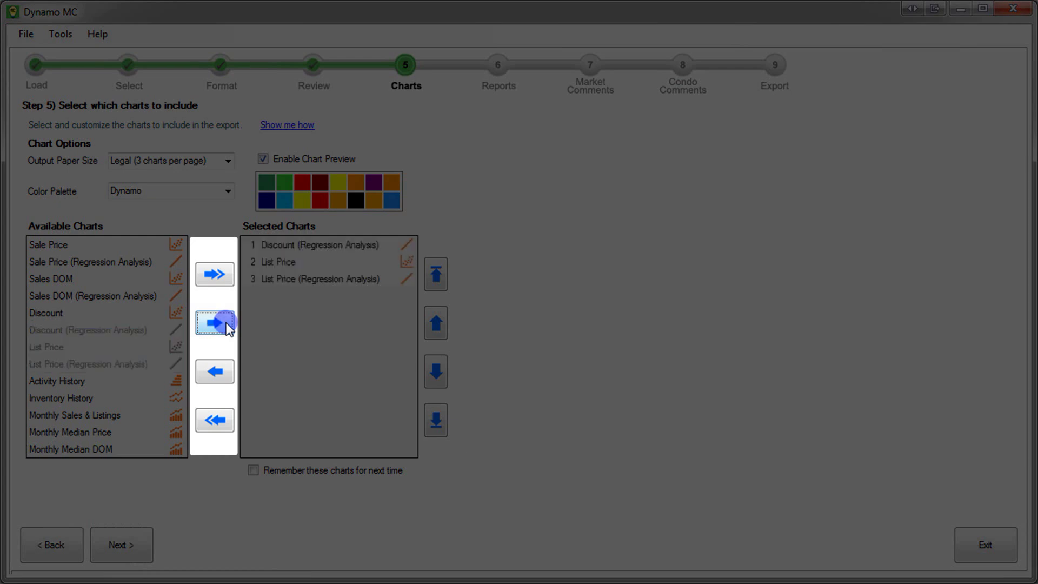
pyautogui.click(342, 244)
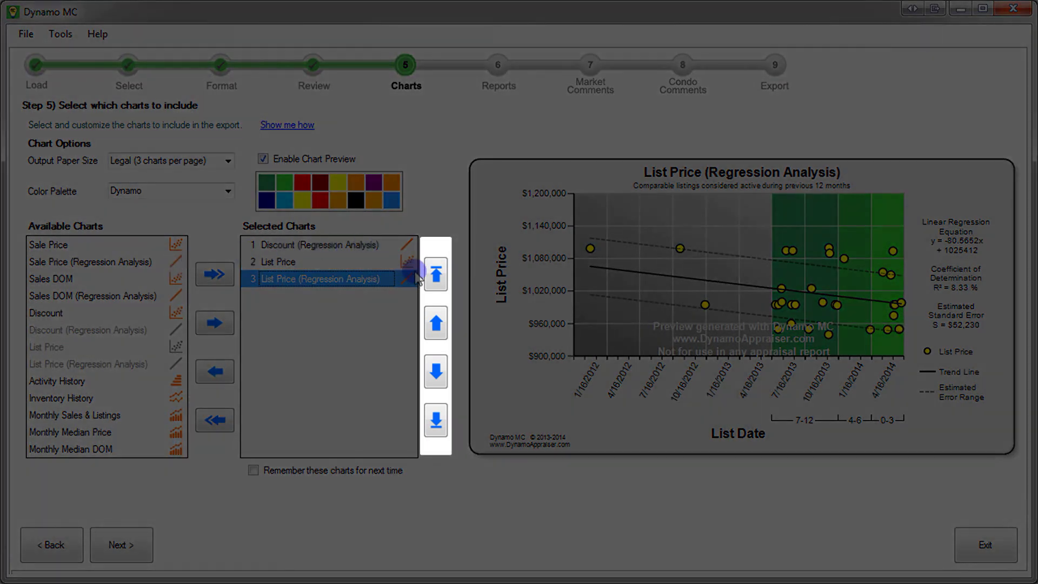
pyautogui.press('Up')
pyautogui.click(440, 325)
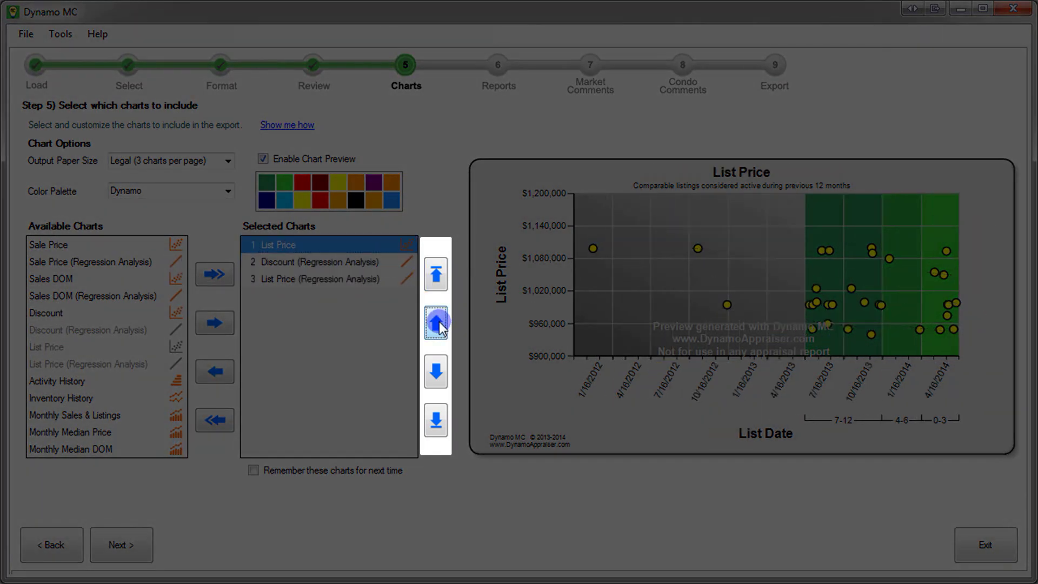
pyautogui.click(442, 375)
pyautogui.click(442, 374)
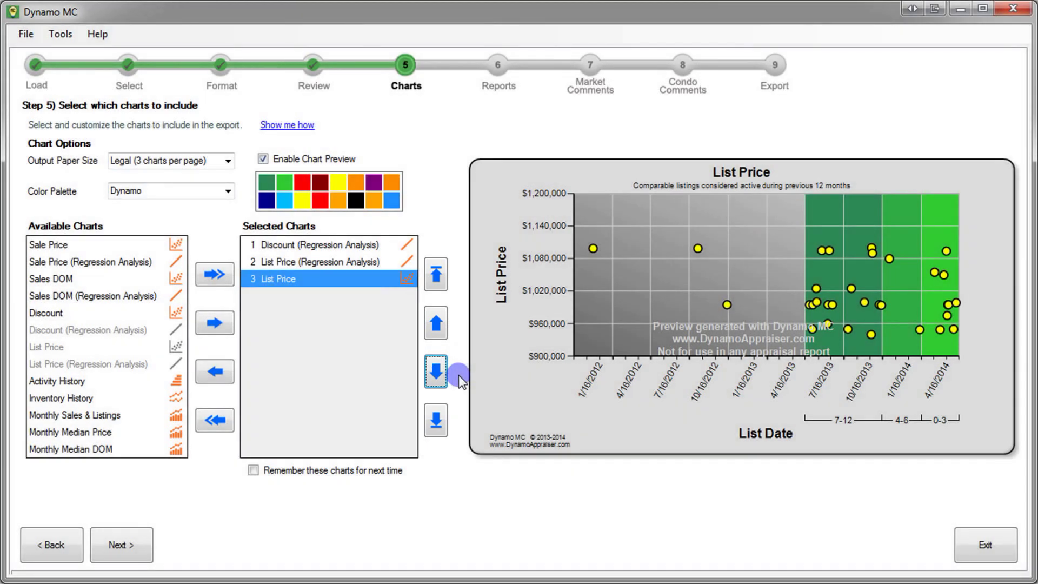
# Add all remaining charts to the selection, remembered for next time, and proceed to the report selection
pyautogui.click(216, 274)
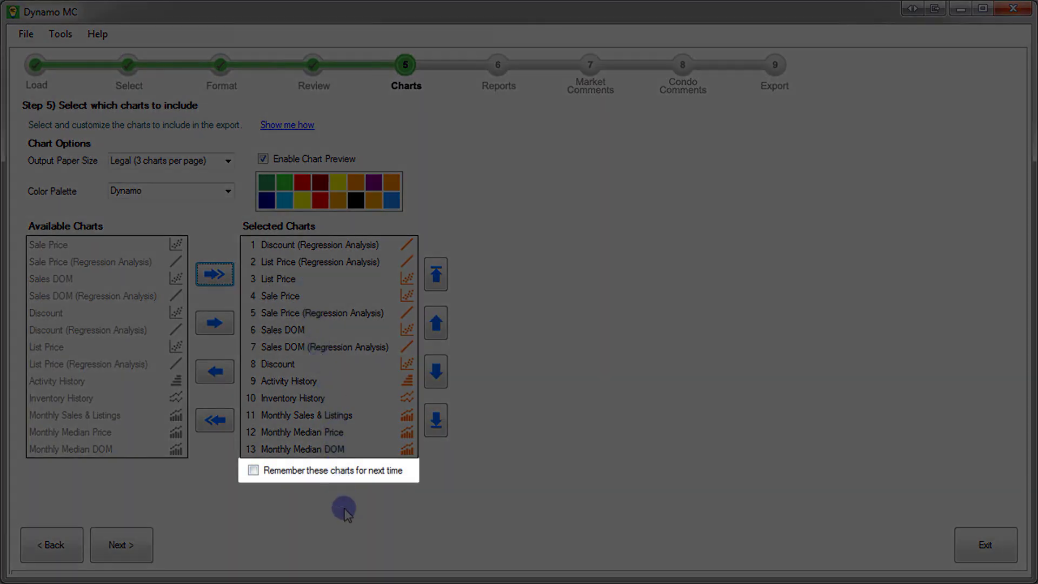
pyautogui.click(315, 469)
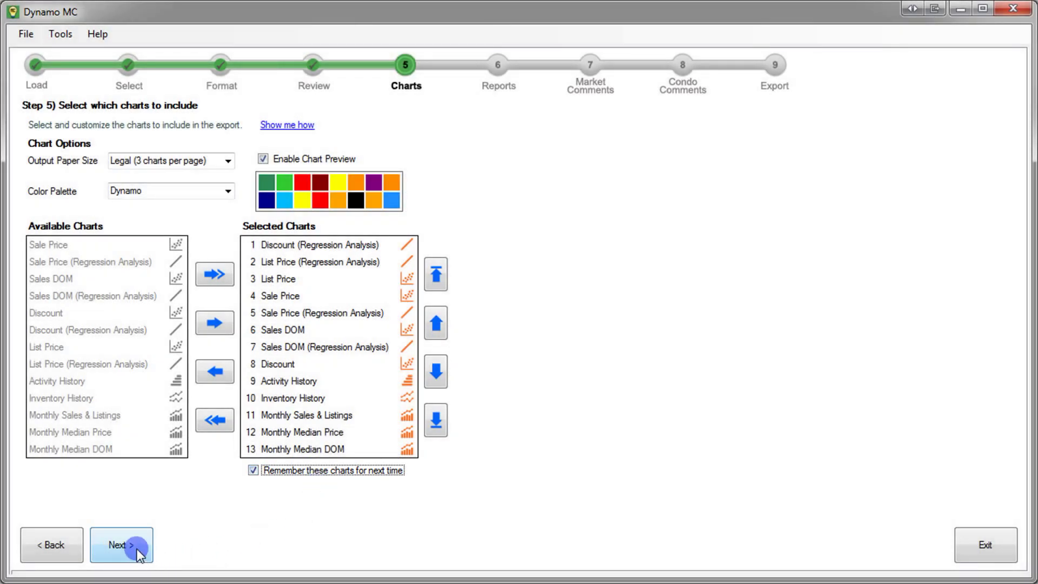
pyautogui.click(120, 544)
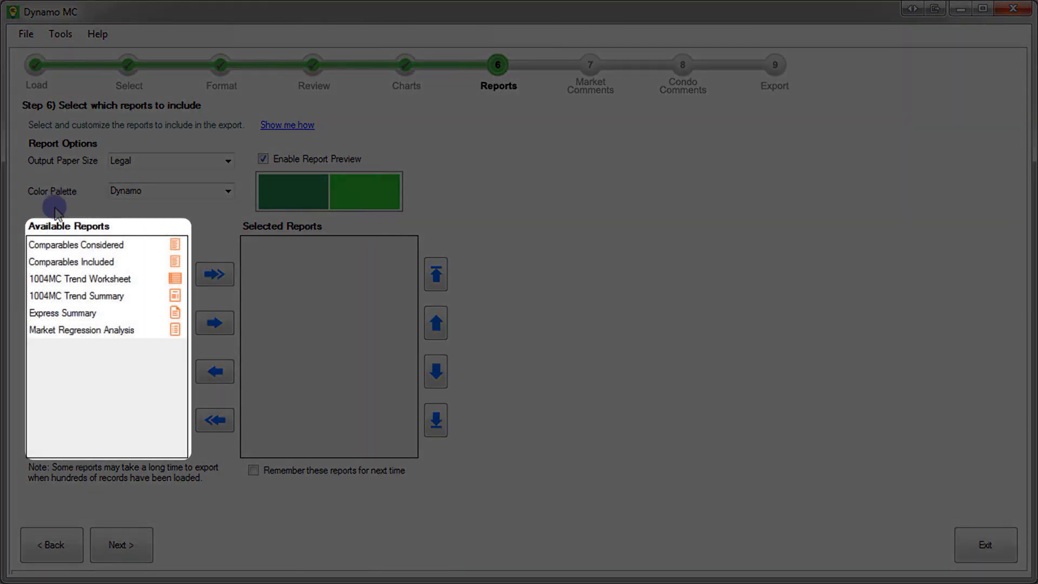
# Preview the available reports one after another, from Comparables Considered through Market Regression Analysis
pyautogui.click(92, 243)
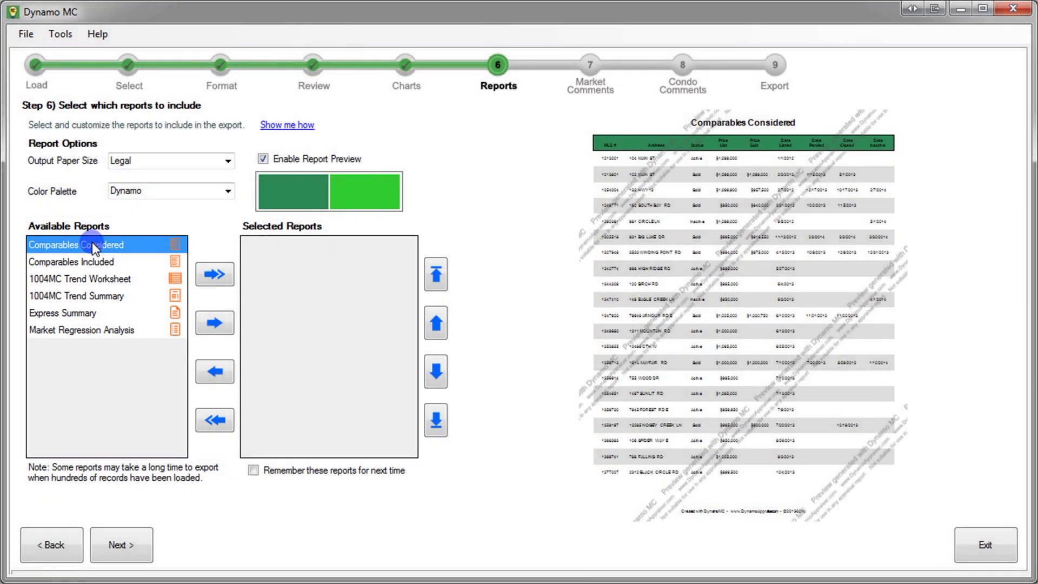
pyautogui.press('Down')
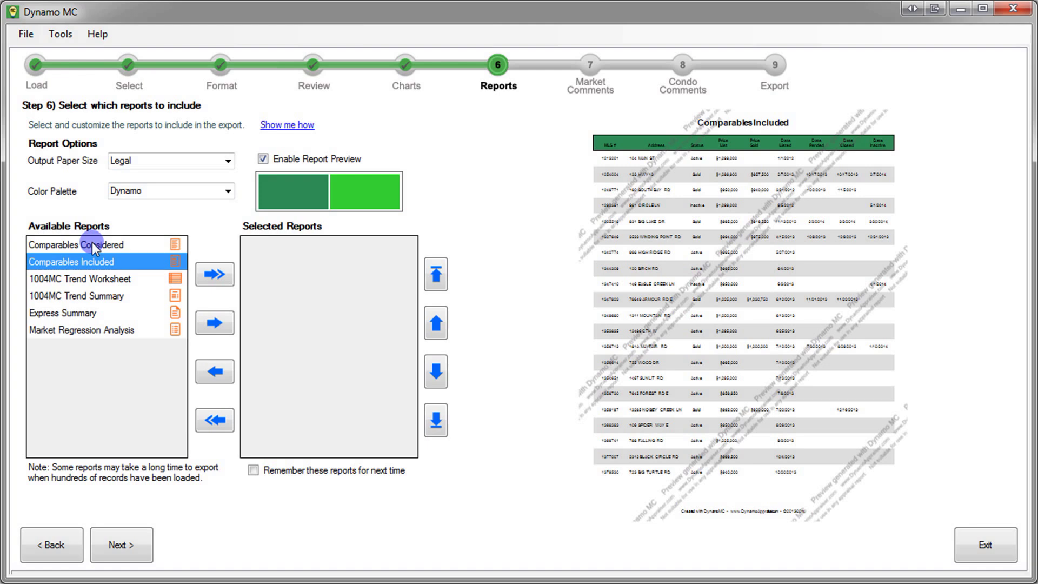
pyautogui.press('Down')
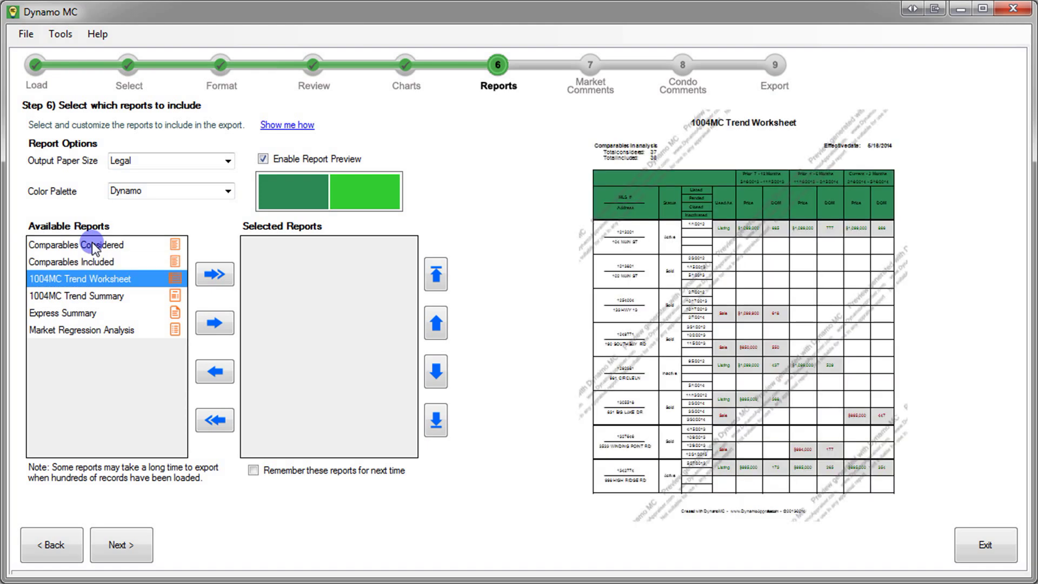
pyautogui.press('Down')
pyautogui.press('Down')
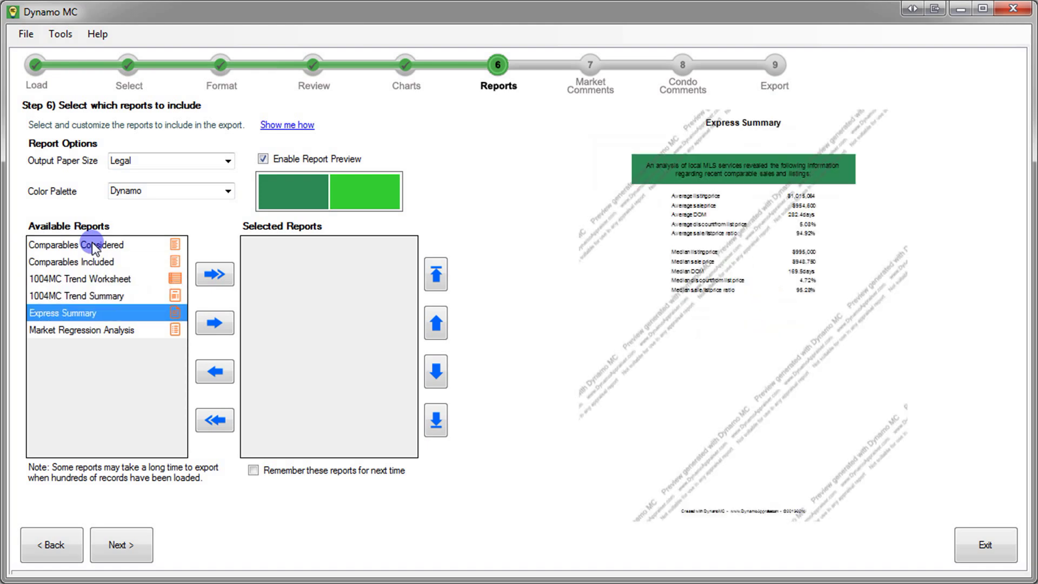
pyautogui.press('Down')
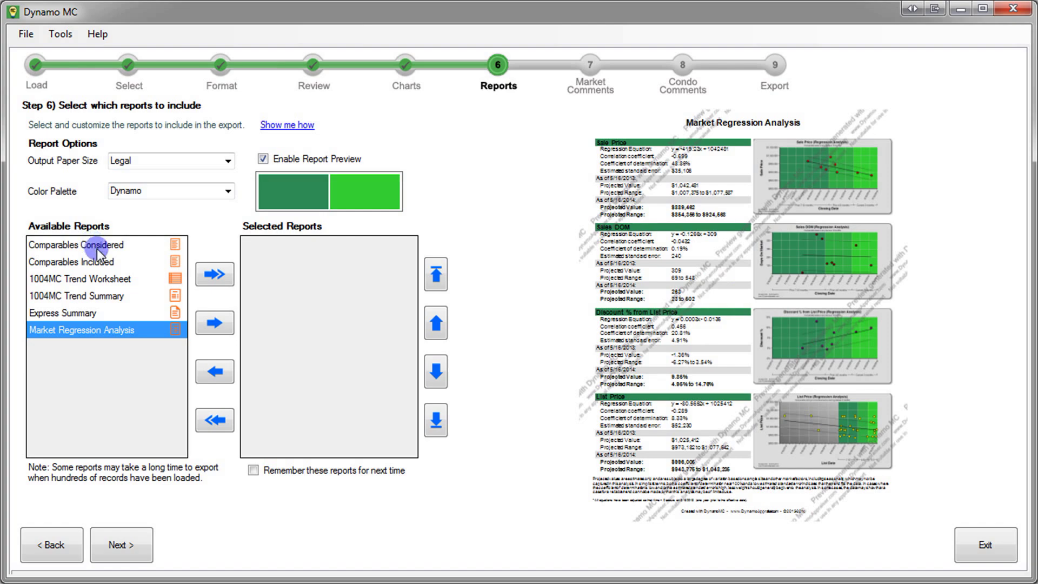
# Add Market Regression Analysis, 1004MC Trend Worksheet and Comparables Included to the selected reports and put Comparables Included first
pyautogui.keyDown('ctrl'); pyautogui.click(108, 278); pyautogui.keyUp('ctrl')
pyautogui.keyDown('ctrl'); pyautogui.click(114, 260); pyautogui.keyUp('ctrl')
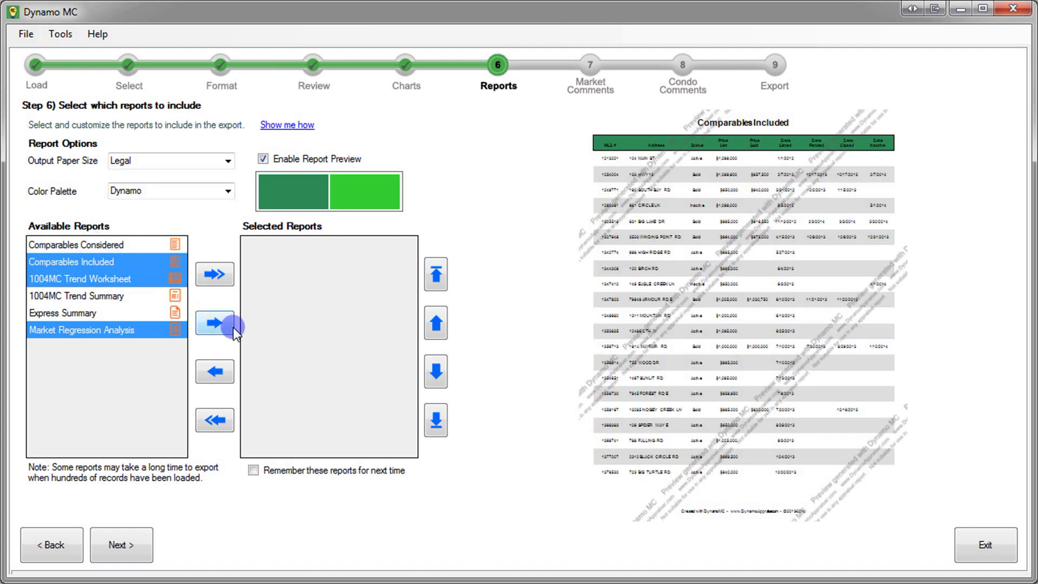
pyautogui.click(227, 321)
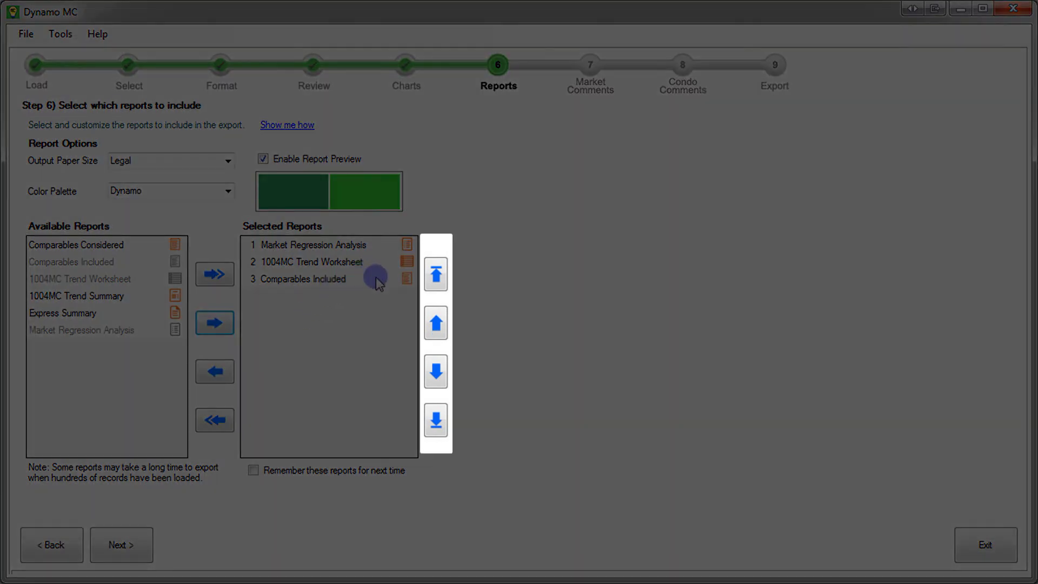
pyautogui.click(372, 277)
pyautogui.click(433, 324)
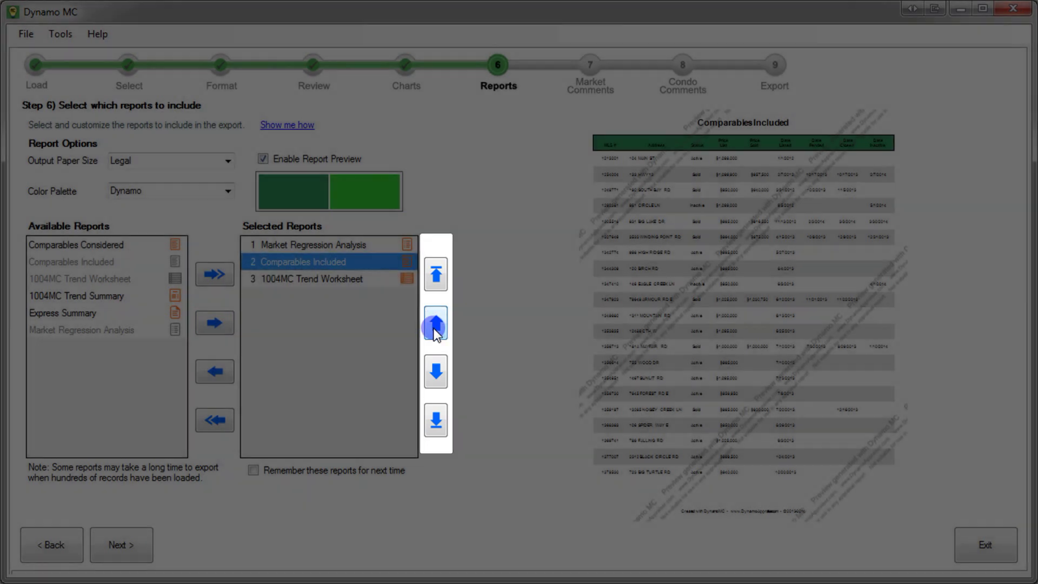
pyautogui.click(433, 323)
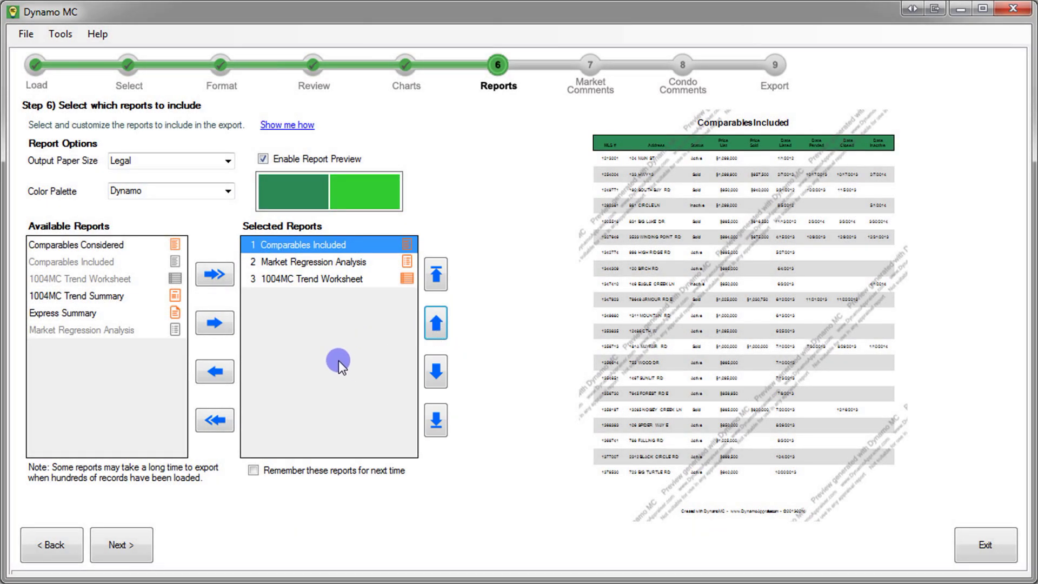
# Add all remaining reports to the selection and have the selected reports remembered for next time
pyautogui.click(222, 275)
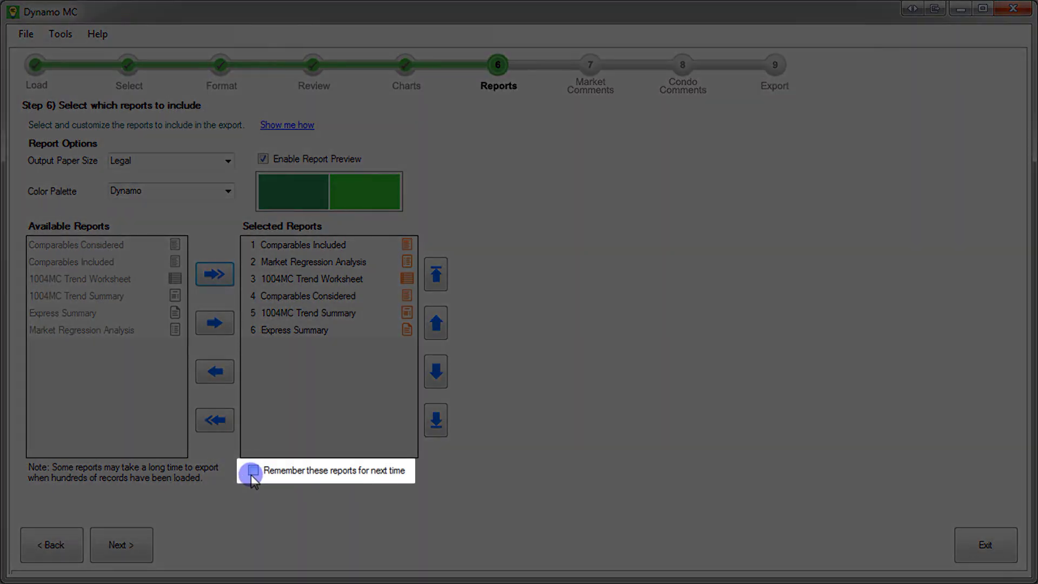
pyautogui.click(253, 470)
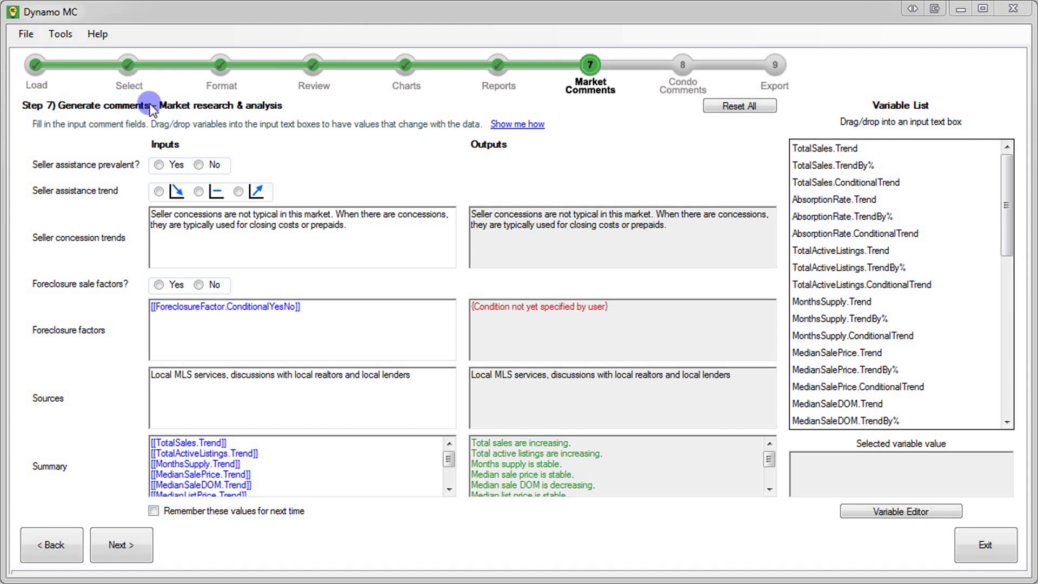
# Answer No to prevalent seller assistance, set its trend to increasing, and answer Yes to foreclosure sale factors
pyautogui.click(199, 164)
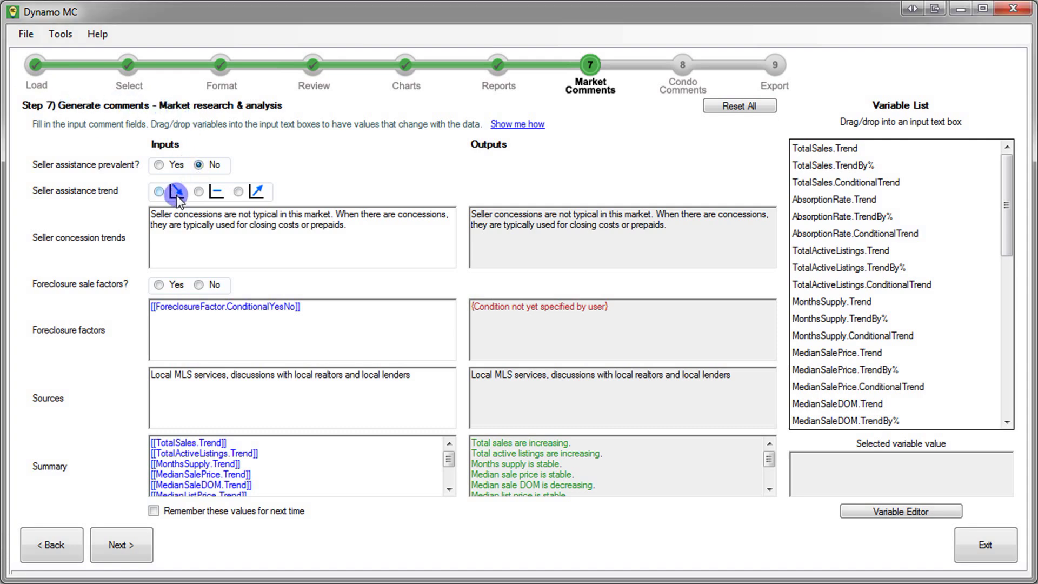
pyautogui.click(238, 191)
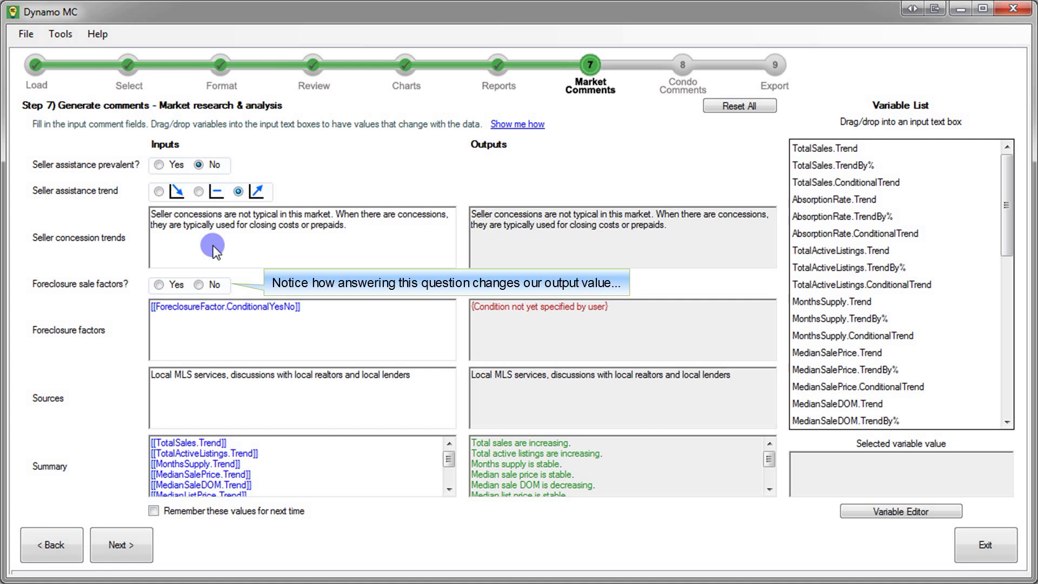
pyautogui.click(178, 285)
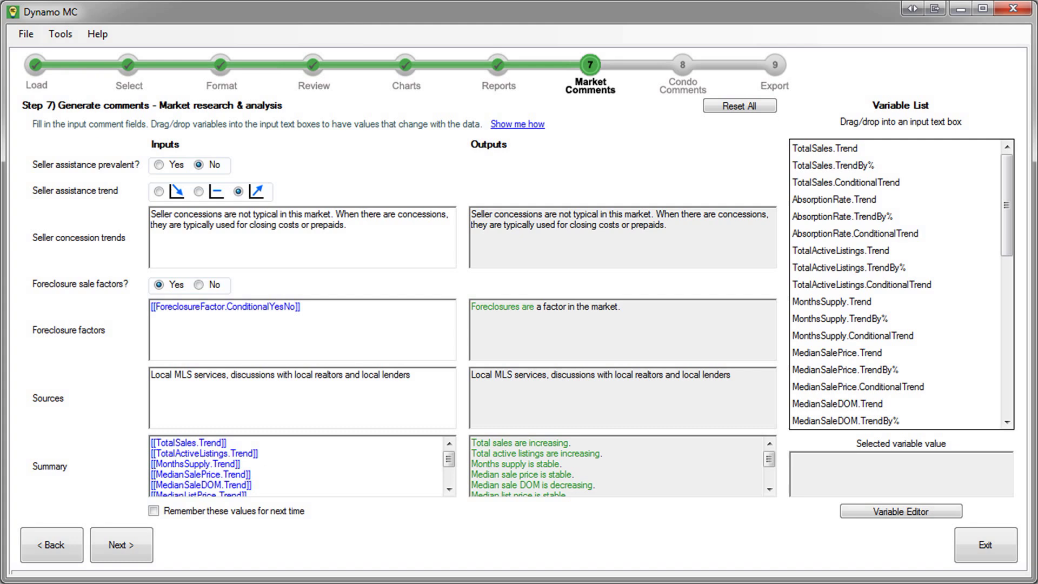
# Examine the values of the comment variables in the list, from TotalSales.Trend through TotalActiveListings.TrendBy%
pyautogui.click(862, 145)
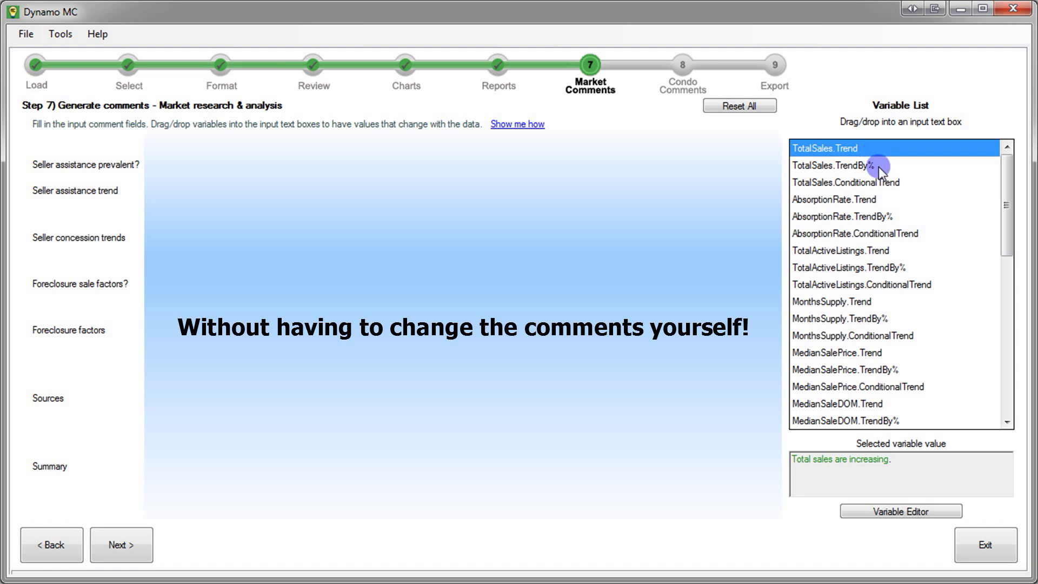
pyautogui.click(878, 167)
pyautogui.click(881, 182)
pyautogui.click(884, 199)
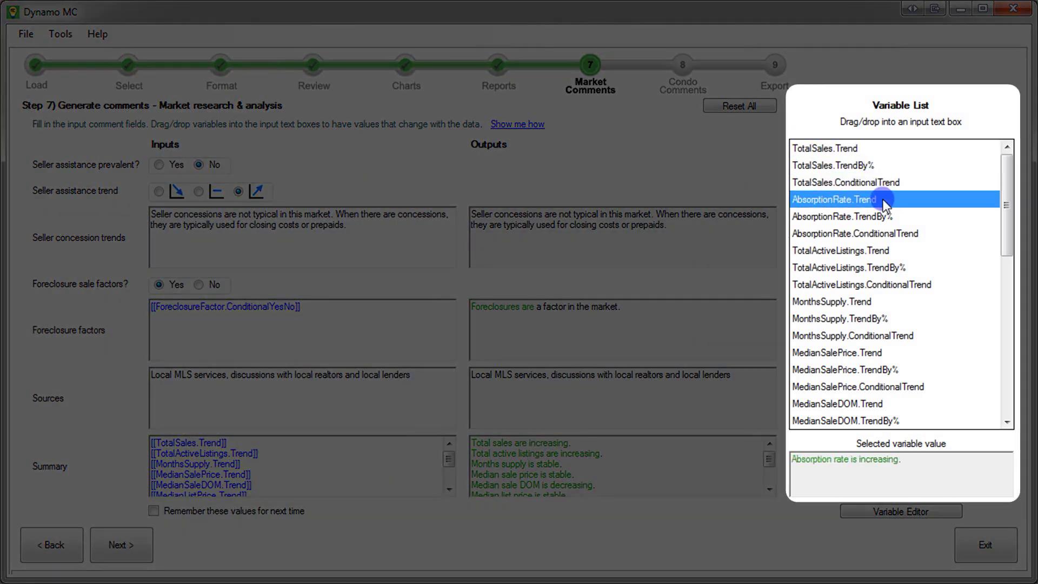
pyautogui.click(885, 217)
pyautogui.click(889, 233)
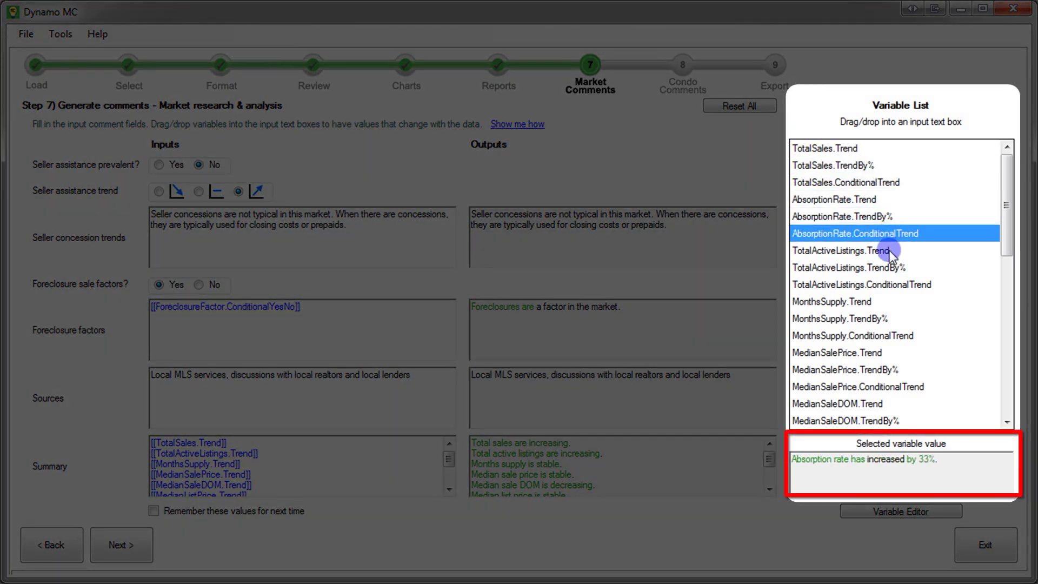
pyautogui.click(889, 251)
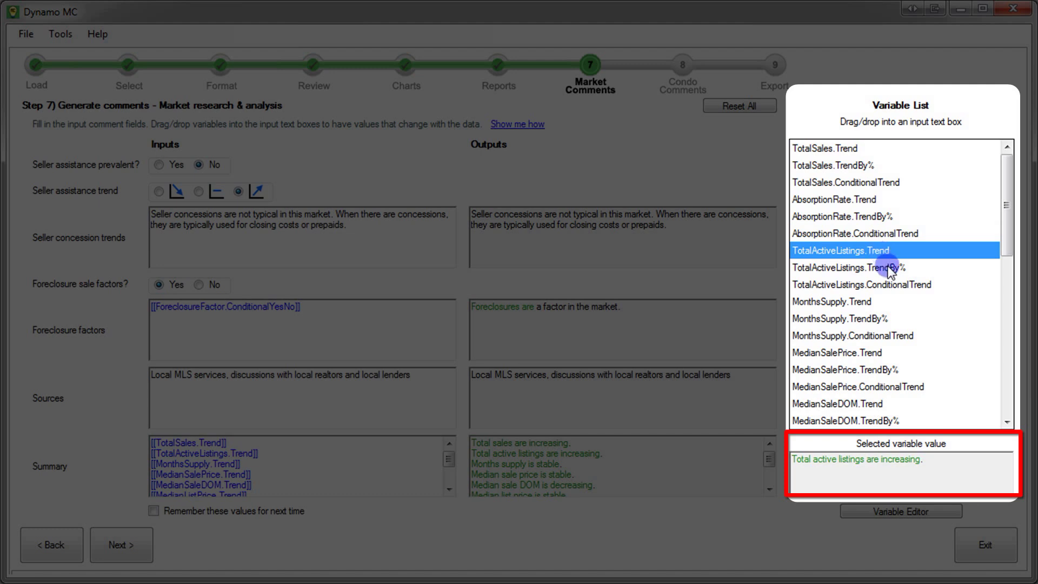
pyautogui.click(891, 271)
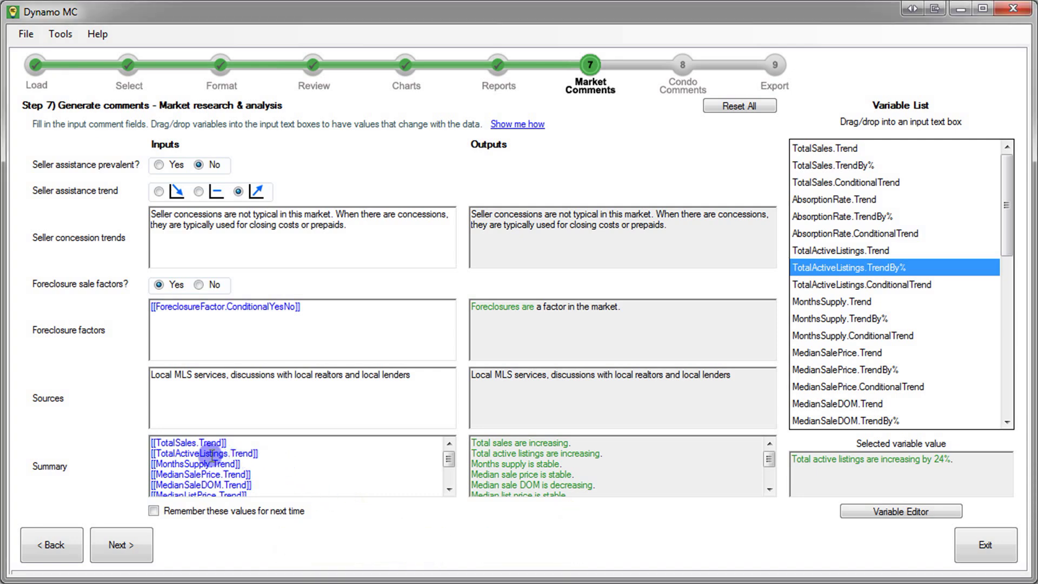
# Delete the TotalActiveListings.Trend variable from the Summary comment input, leaving its line empty
pyautogui.moveTo(278, 454); pyautogui.dragTo(157, 453)
pyautogui.press('BackSpace')
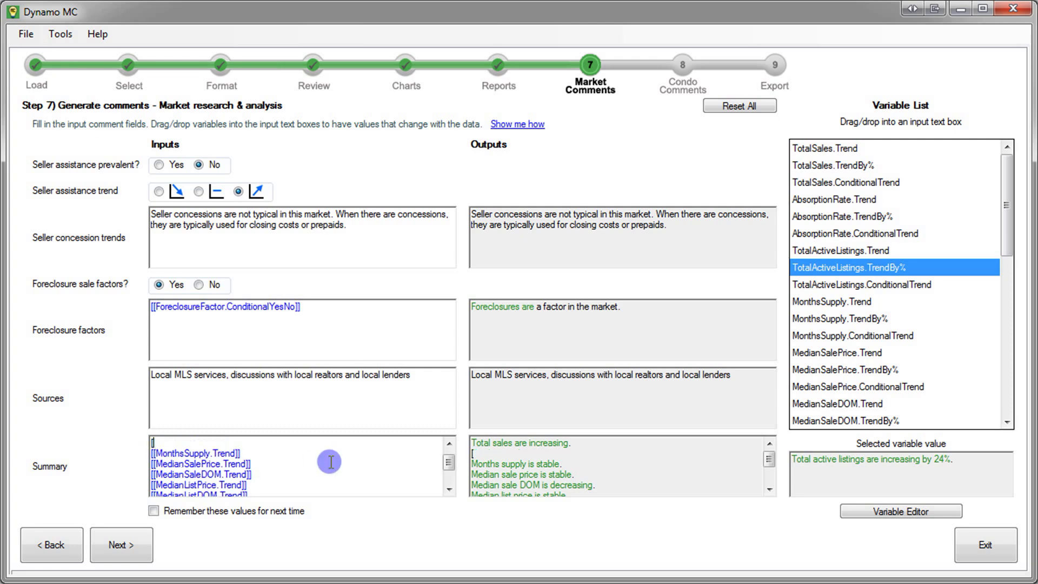
pyautogui.press('BackSpace')
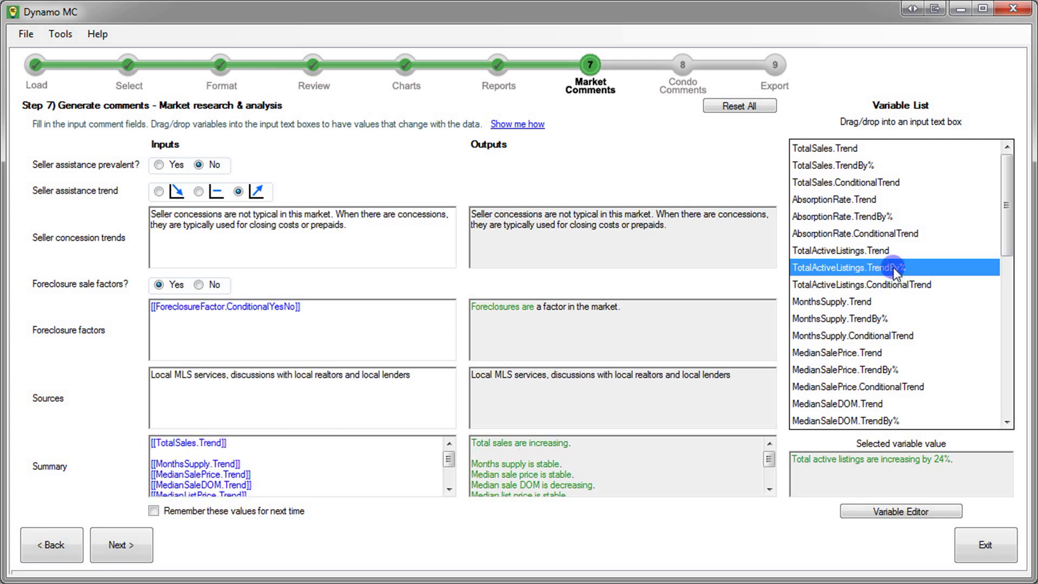
# Insert the TotalActiveListings.TrendBy% variable on the empty line of the Summary input and have the market comment values remembered for next time
pyautogui.moveTo(893, 271); pyautogui.dragTo(183, 454)
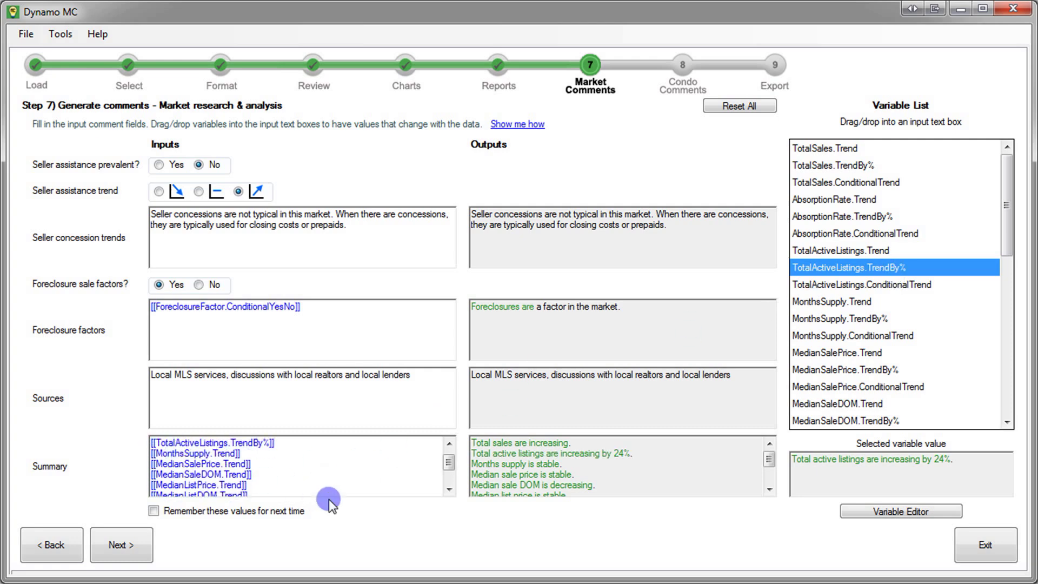
pyautogui.click(449, 443)
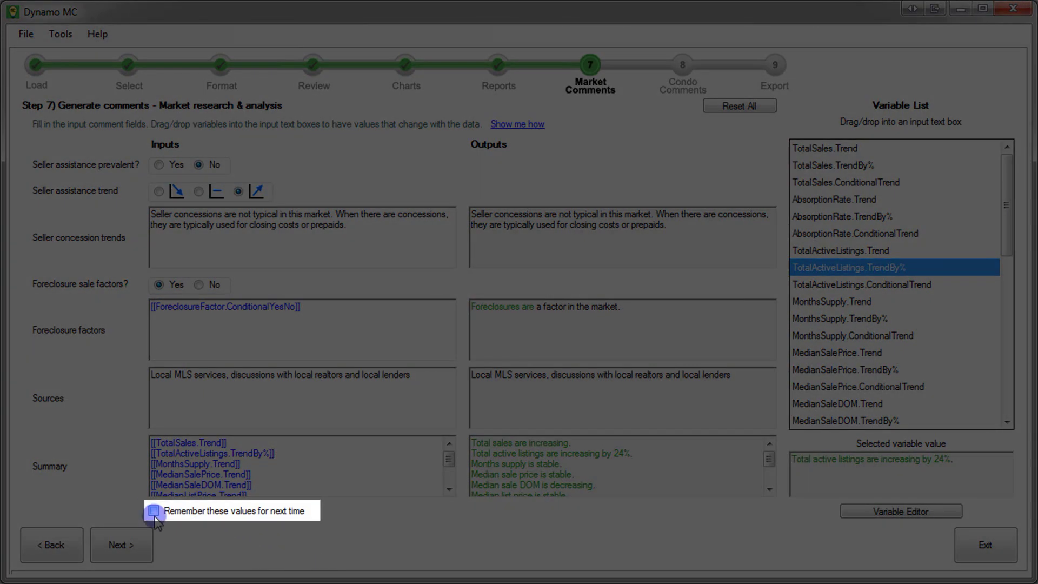
pyautogui.click(155, 510)
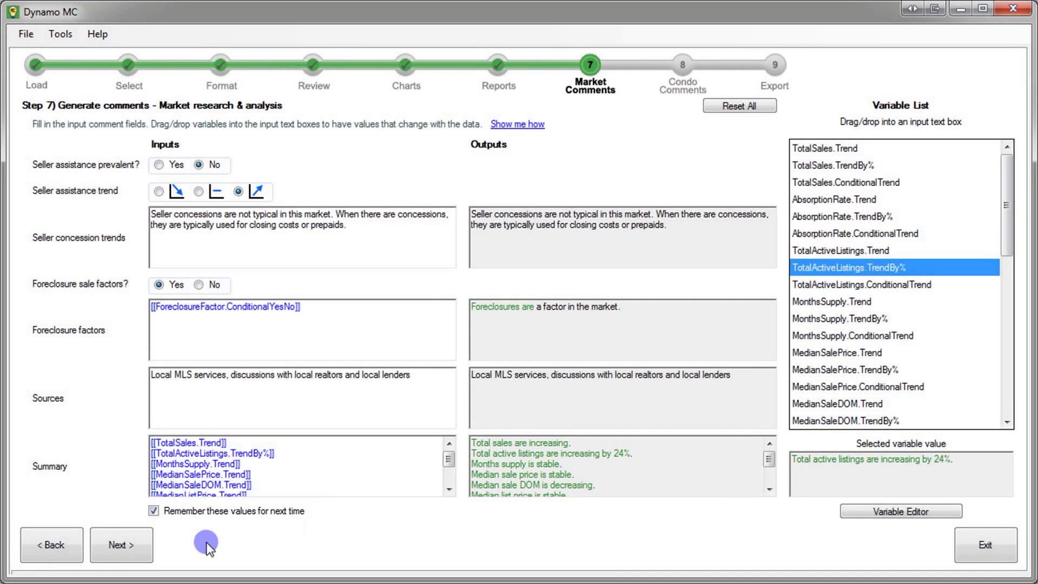
# Continue to the condo comments and answer Yes to condo foreclosure sale factors
pyautogui.click(124, 546)
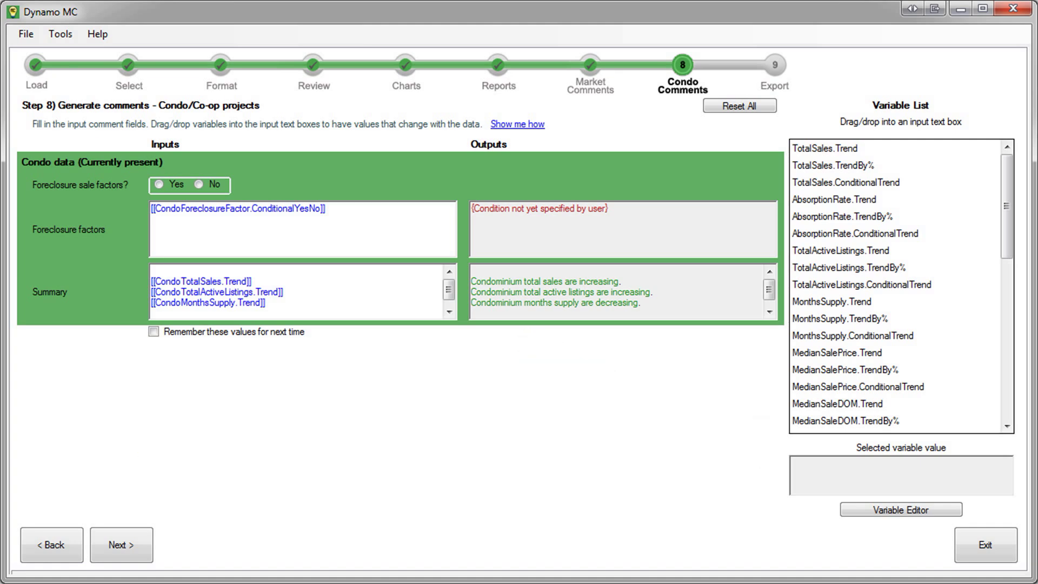
pyautogui.moveTo(1009, 166); pyautogui.dragTo(1009, 342)
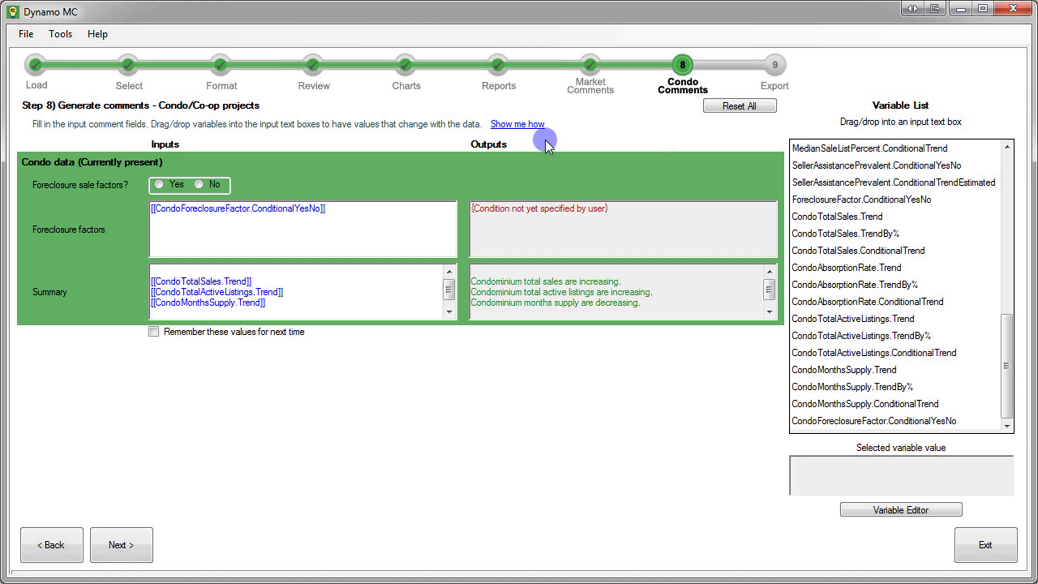
pyautogui.click(179, 189)
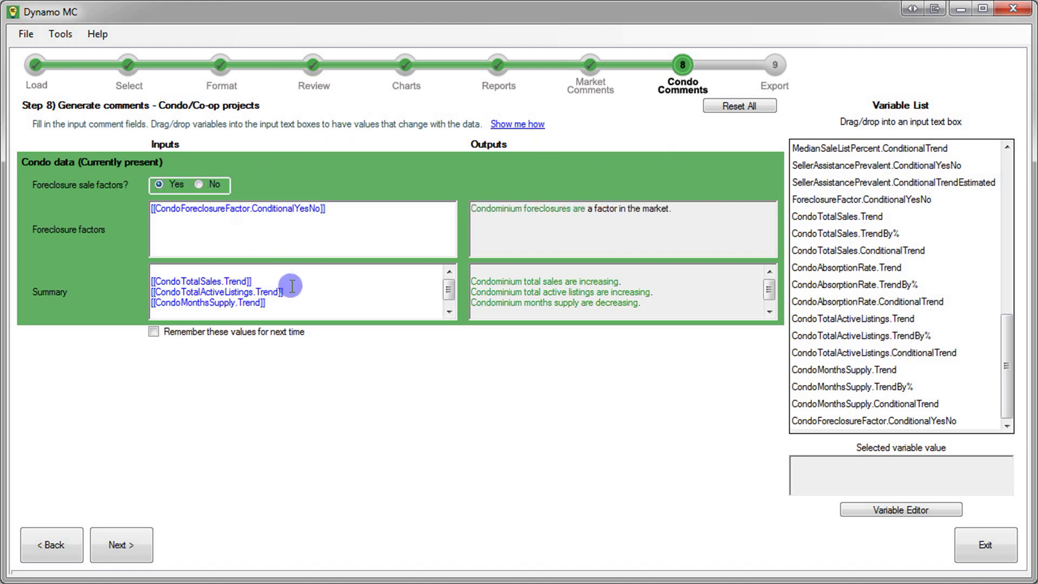
# Replace CondoMonthsSupply.Trend with CondoMonthsSupply.TrendBy% in the condo Summary input, have the values remembered, and continue to the export options
pyautogui.doubleClick(233, 281)
pyautogui.moveTo(322, 304); pyautogui.dragTo(153, 303)
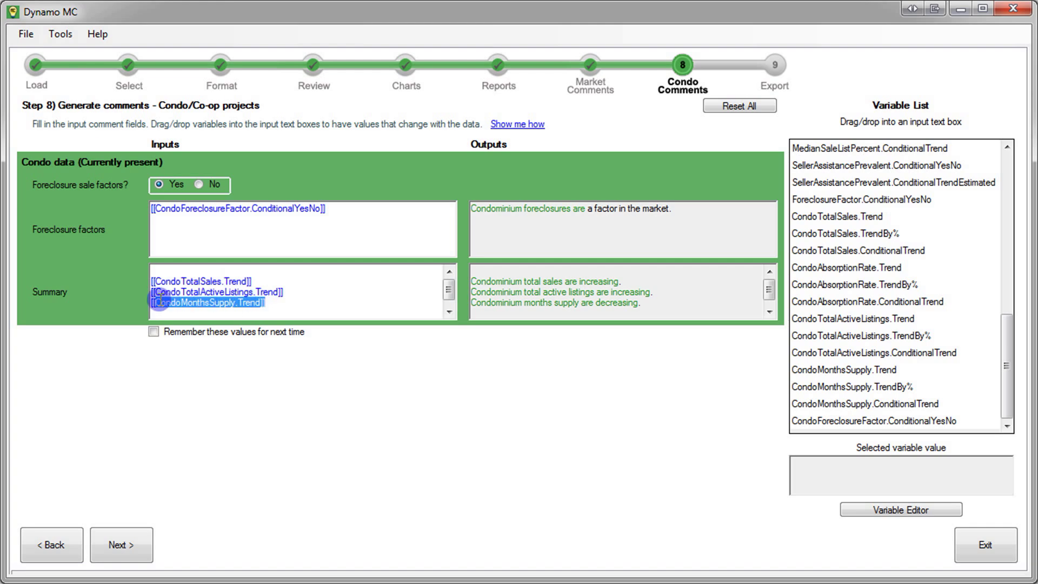
pyautogui.press('Delete')
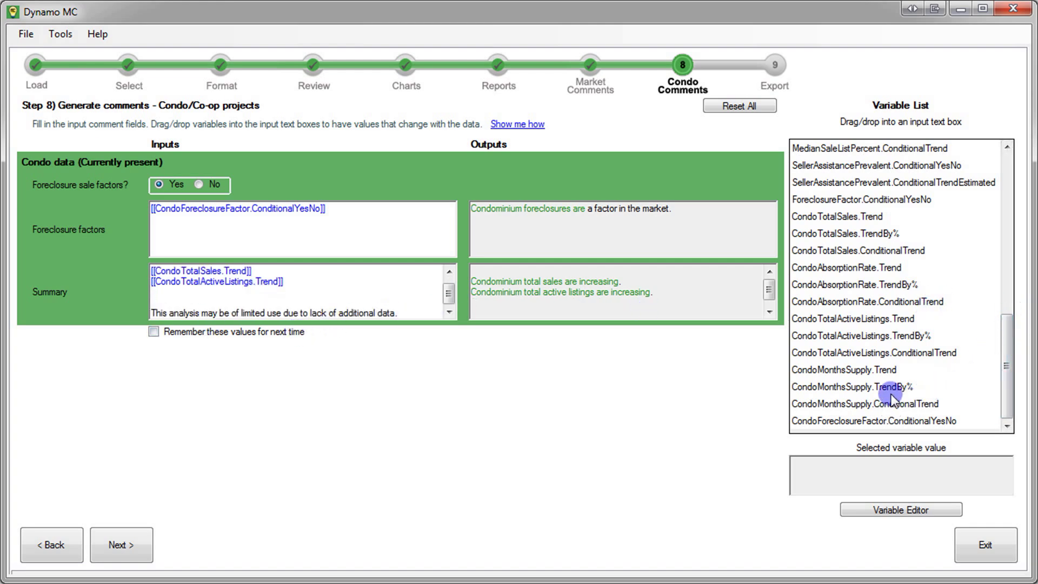
pyautogui.moveTo(889, 387); pyautogui.dragTo(164, 294)
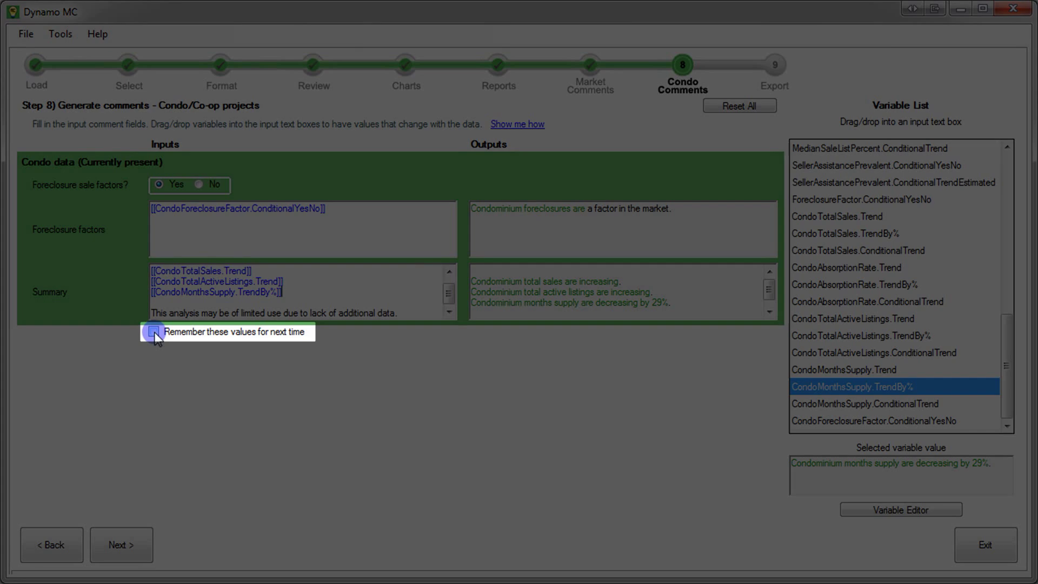
pyautogui.click(154, 332)
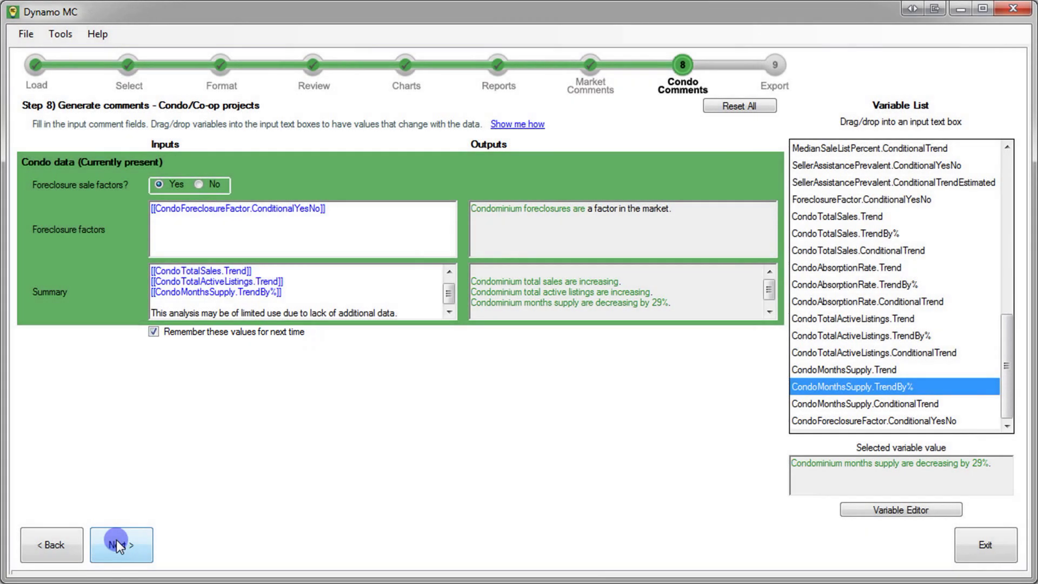
pyautogui.click(116, 540)
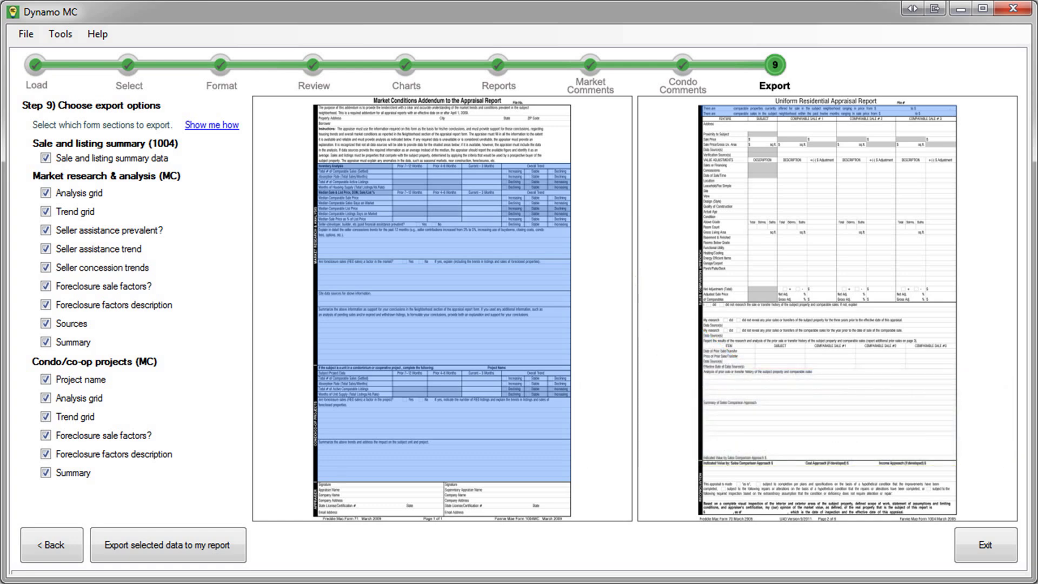
# Exclude the seller assistance, concession, foreclosure, sources and summary sections from the export, for both market research and condo projects
pyautogui.click(46, 230)
pyautogui.click(45, 249)
pyautogui.click(45, 268)
pyautogui.click(45, 286)
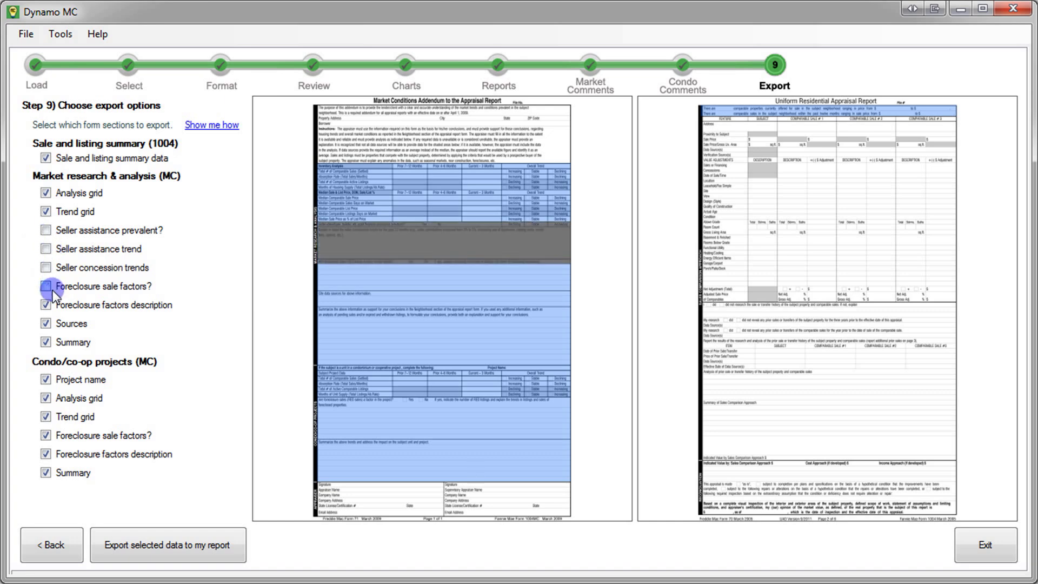
pyautogui.click(46, 304)
pyautogui.click(45, 323)
pyautogui.click(45, 342)
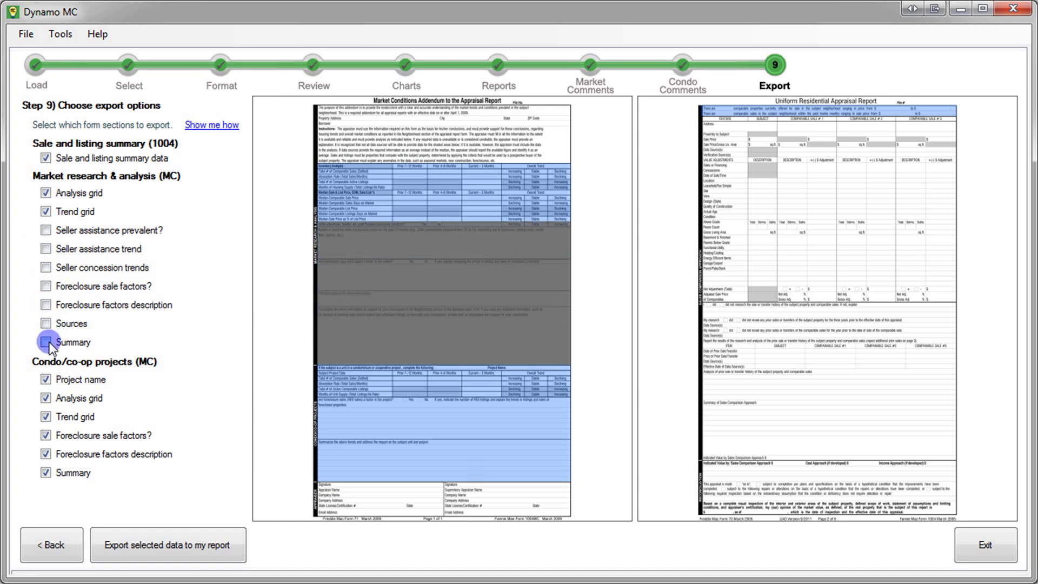
pyautogui.click(46, 435)
pyautogui.click(45, 453)
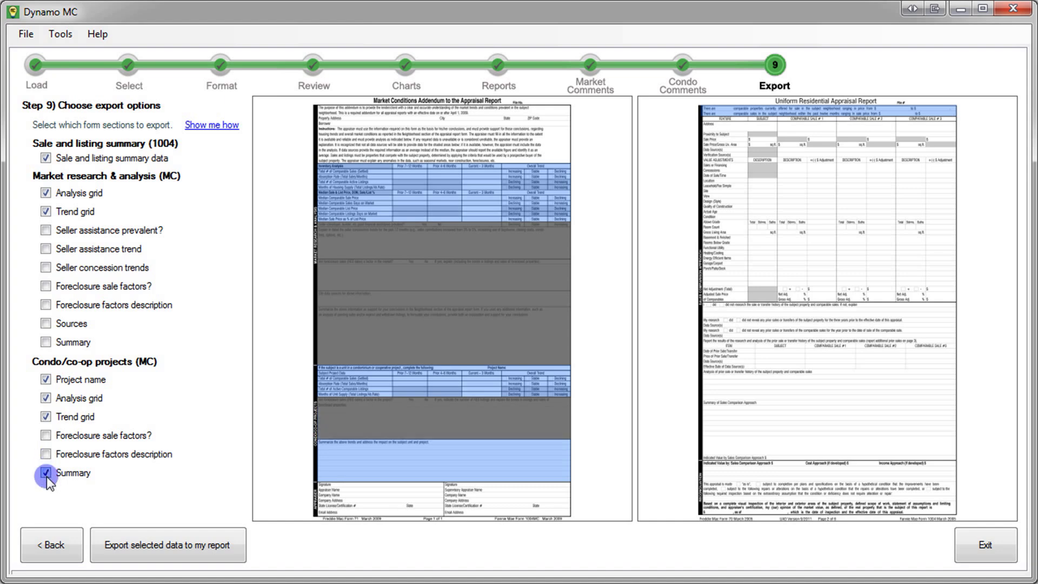
pyautogui.click(45, 472)
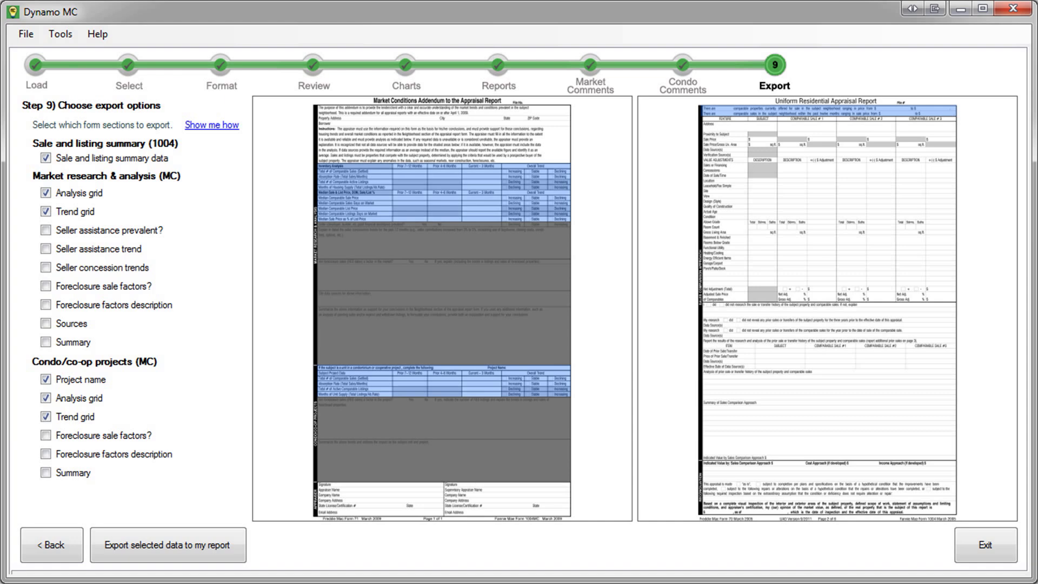
# Include all the excluded market research and condo comment sections in the export again, from condo Summary up to seller assistance prevalence
pyautogui.click(45, 472)
pyautogui.click(45, 454)
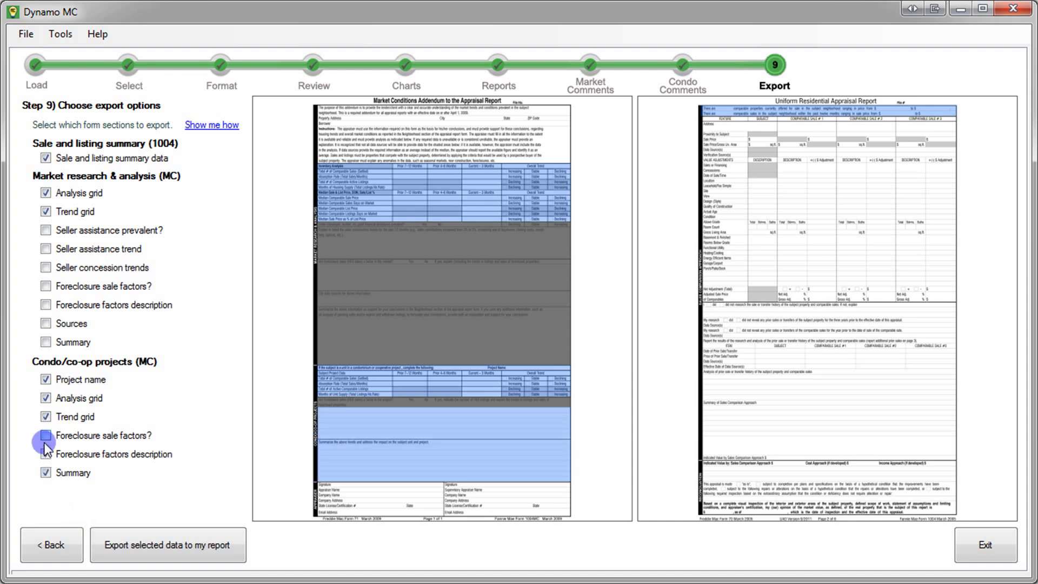
pyautogui.click(46, 436)
pyautogui.click(46, 341)
pyautogui.click(45, 323)
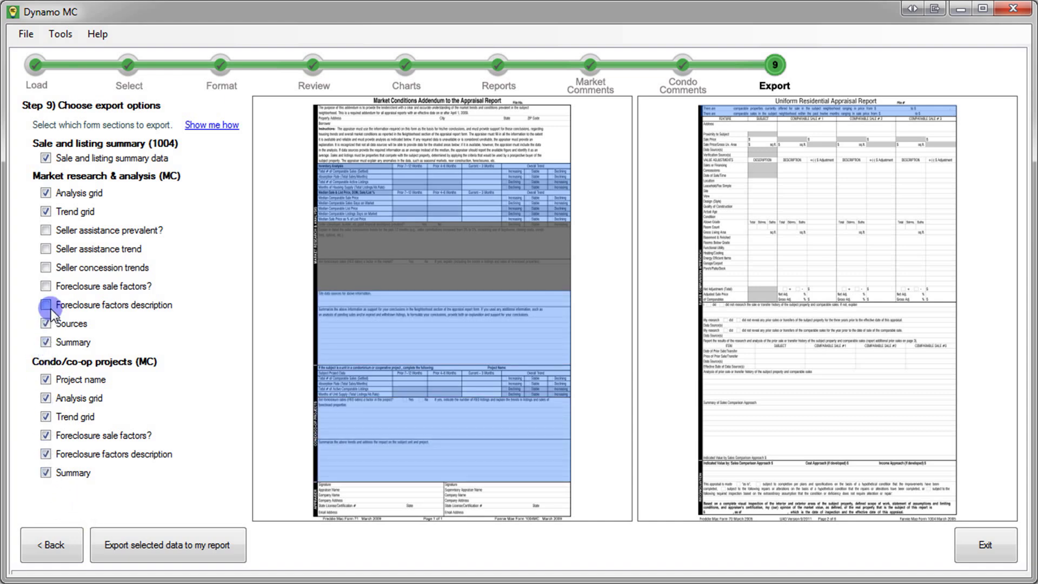
pyautogui.click(45, 304)
pyautogui.click(45, 286)
pyautogui.click(46, 267)
pyautogui.click(45, 248)
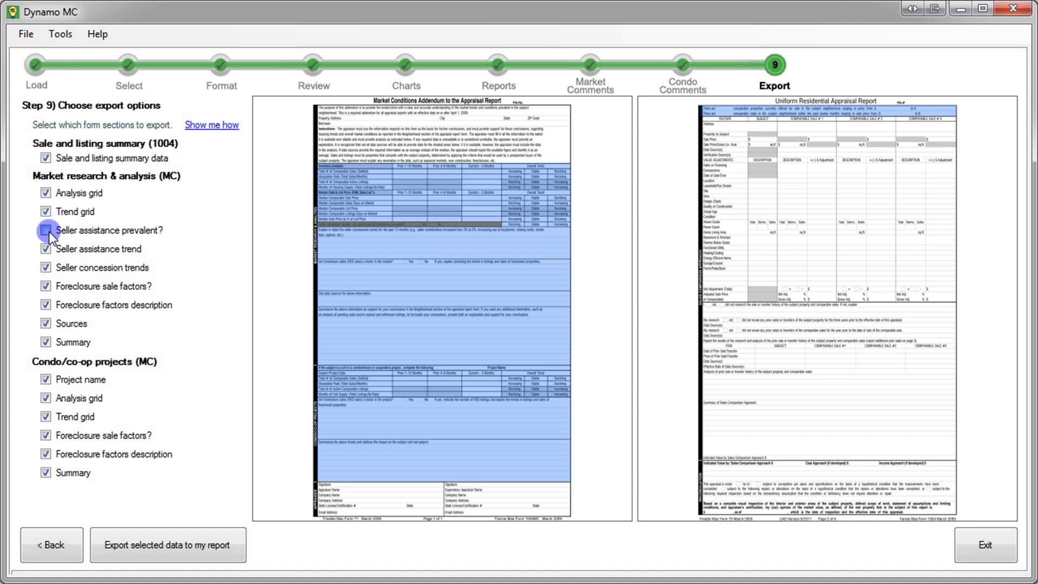
pyautogui.click(46, 230)
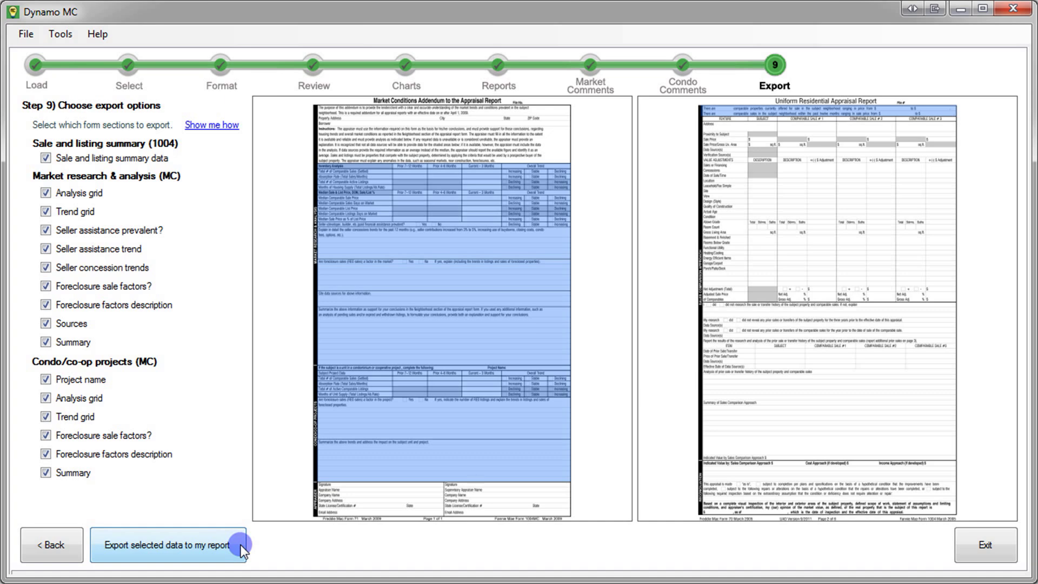
# Export the selected data, merging it into the currently open report and replacing that report's data with the imported data
pyautogui.click(238, 546)
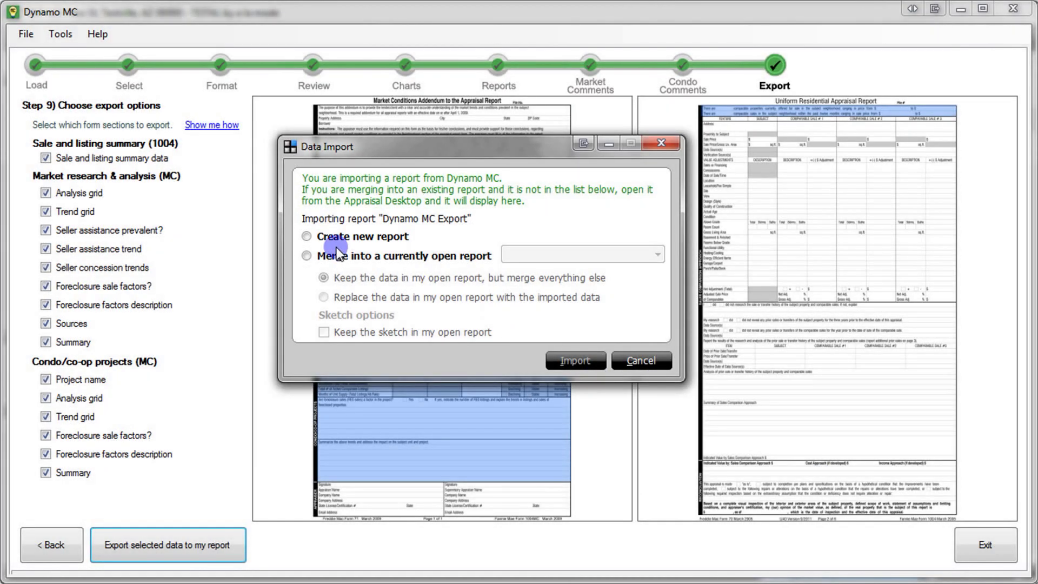
pyautogui.click(330, 236)
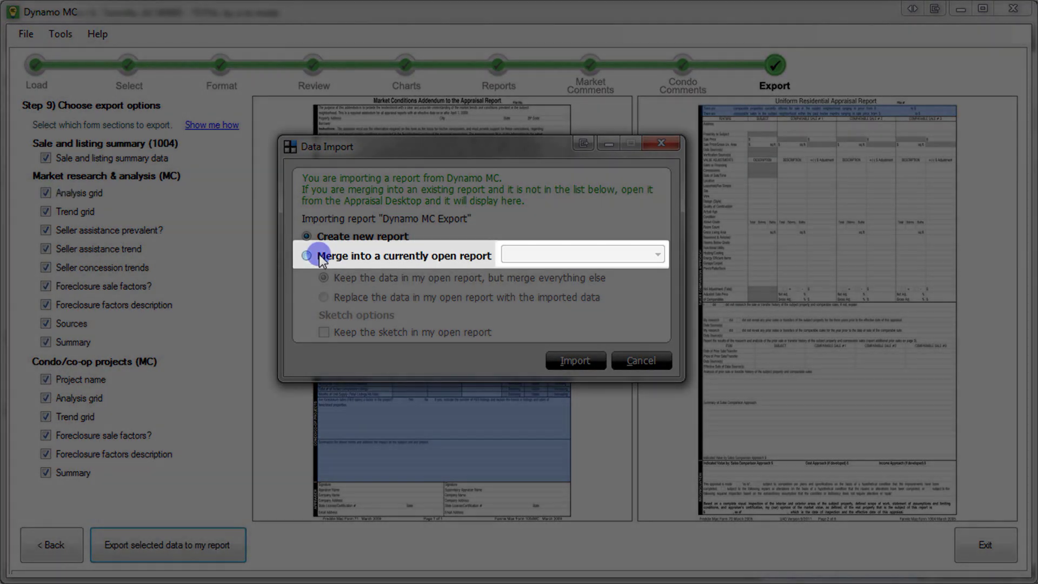
pyautogui.click(306, 255)
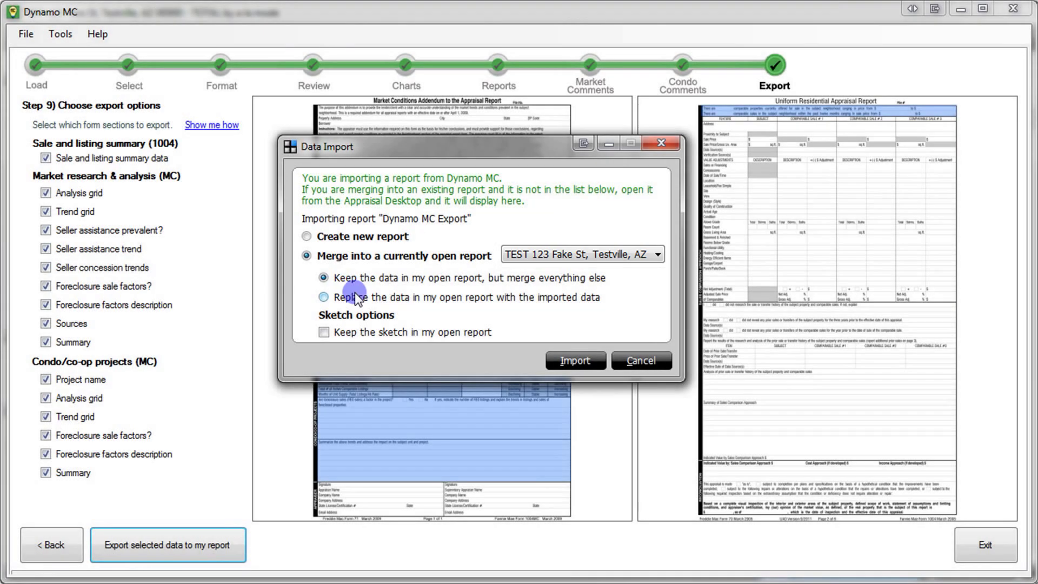
pyautogui.click(350, 298)
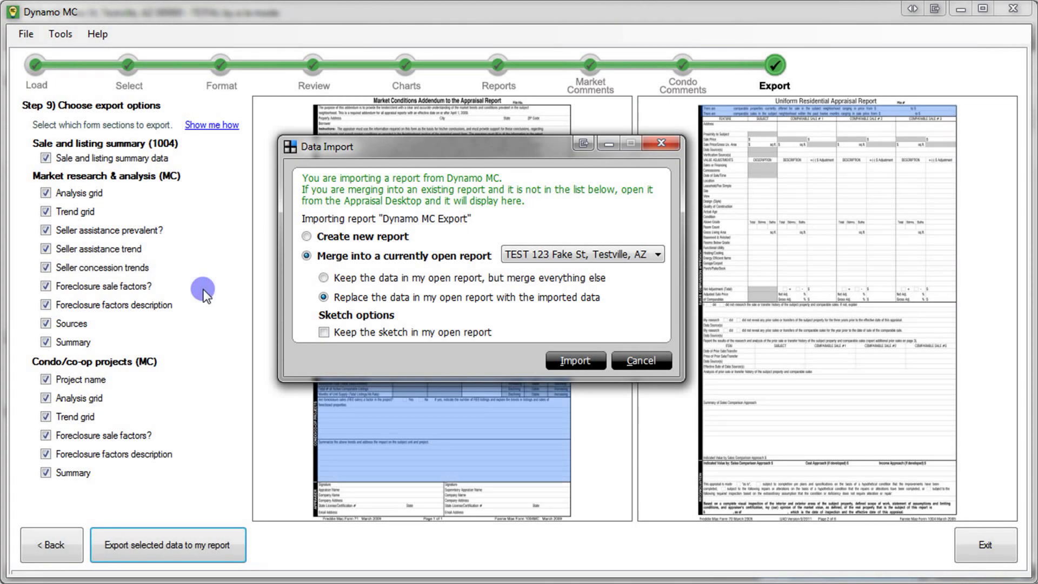
pyautogui.click(576, 359)
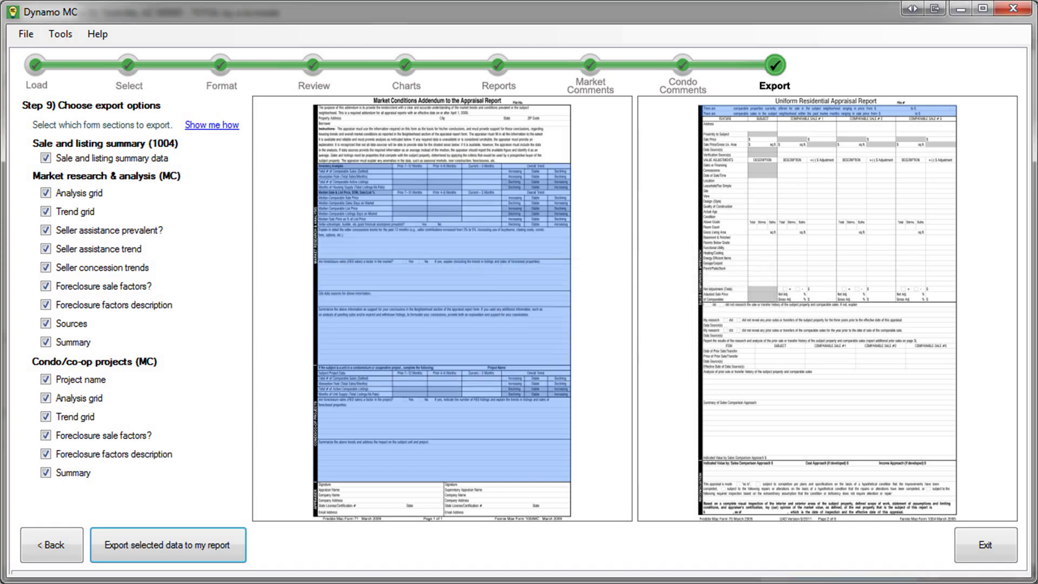
pyautogui.click(227, 545)
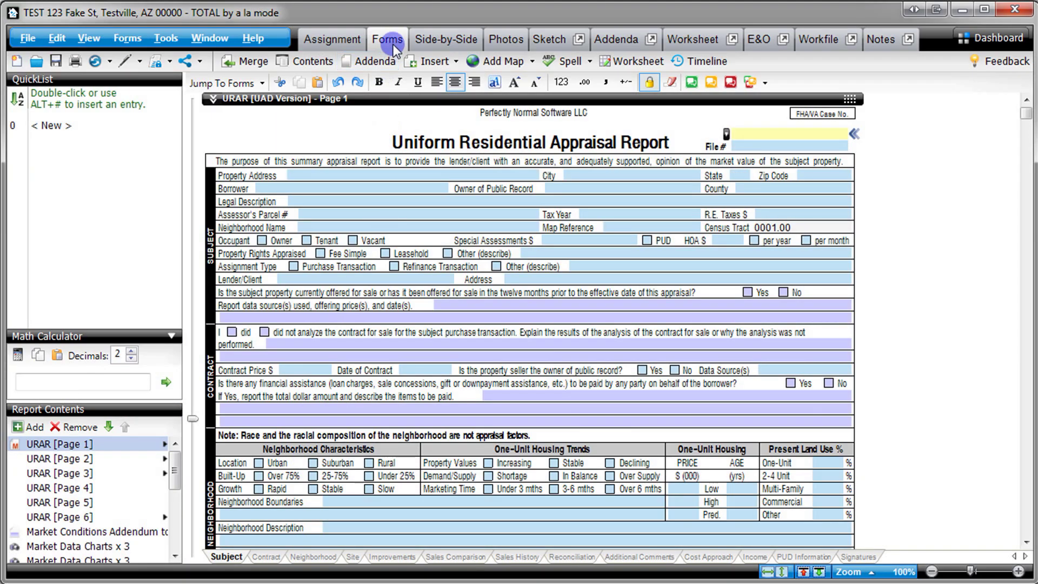
# In TOTAL, examine the exported data on URAR page 2 and throughout the Market Conditions Addendum
pyautogui.click(89, 460)
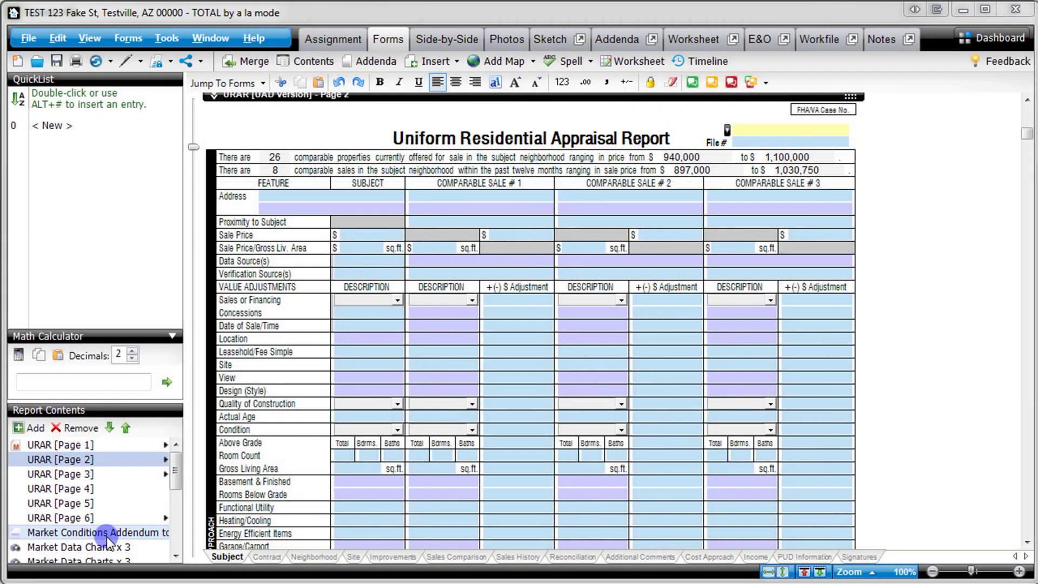
pyautogui.click(106, 535)
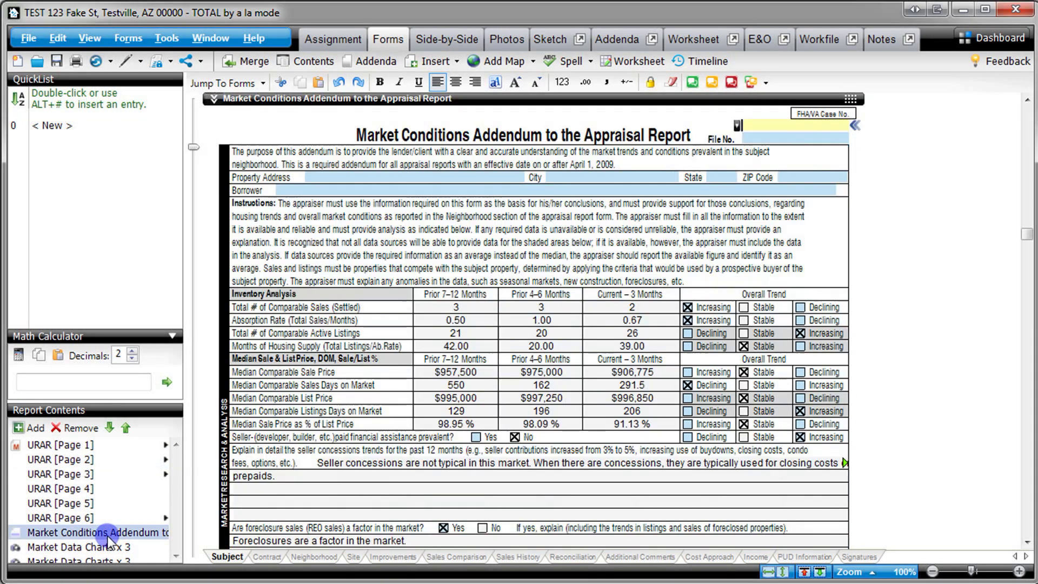
pyautogui.scroll(-10, 883, 452)
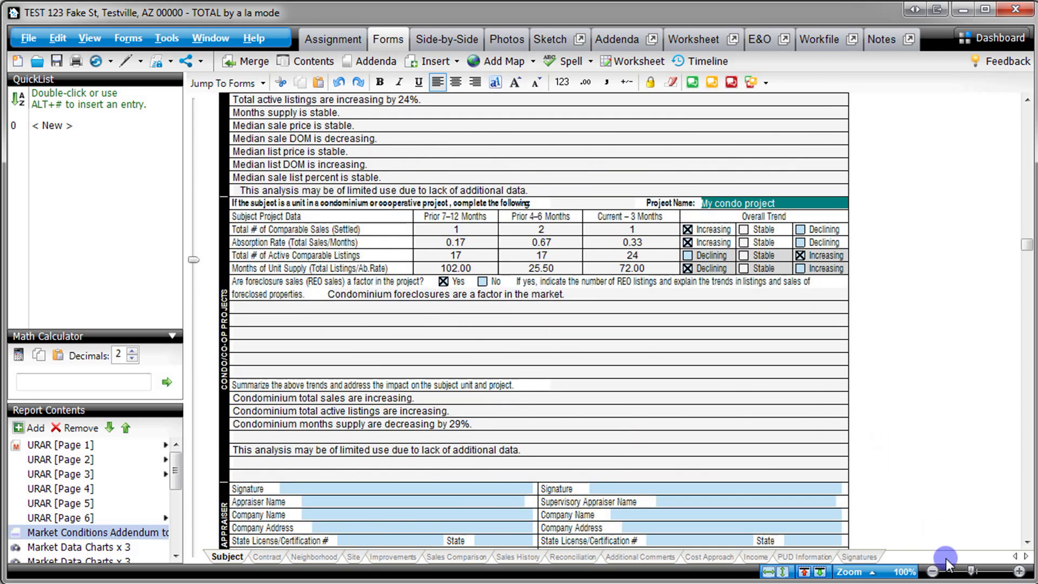
pyautogui.click(873, 572)
pyautogui.click(873, 572)
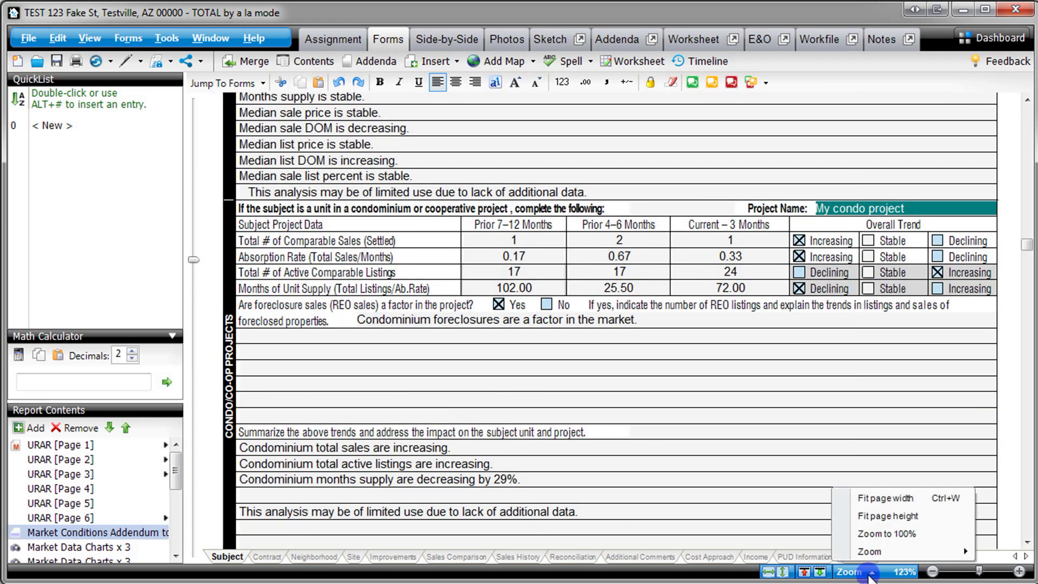
pyautogui.moveTo(871, 552)
pyautogui.click(1010, 536)
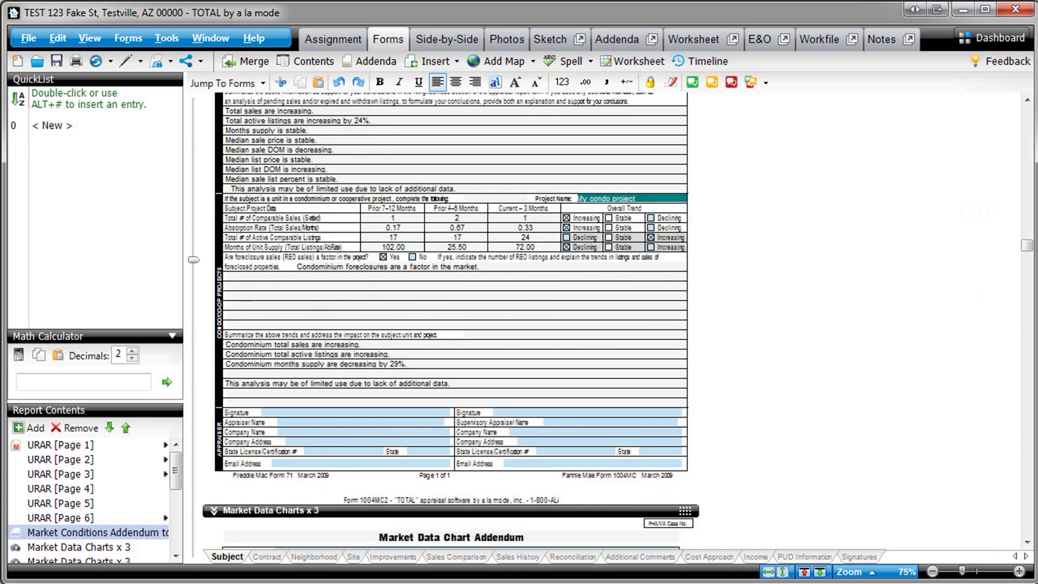
# Examine the Market Data Charts pages and the first Comparables Considered and Comparables Included pages in the report
pyautogui.click(162, 546)
pyautogui.moveTo(174, 472); pyautogui.dragTo(174, 514)
pyautogui.click(123, 474)
pyautogui.click(122, 488)
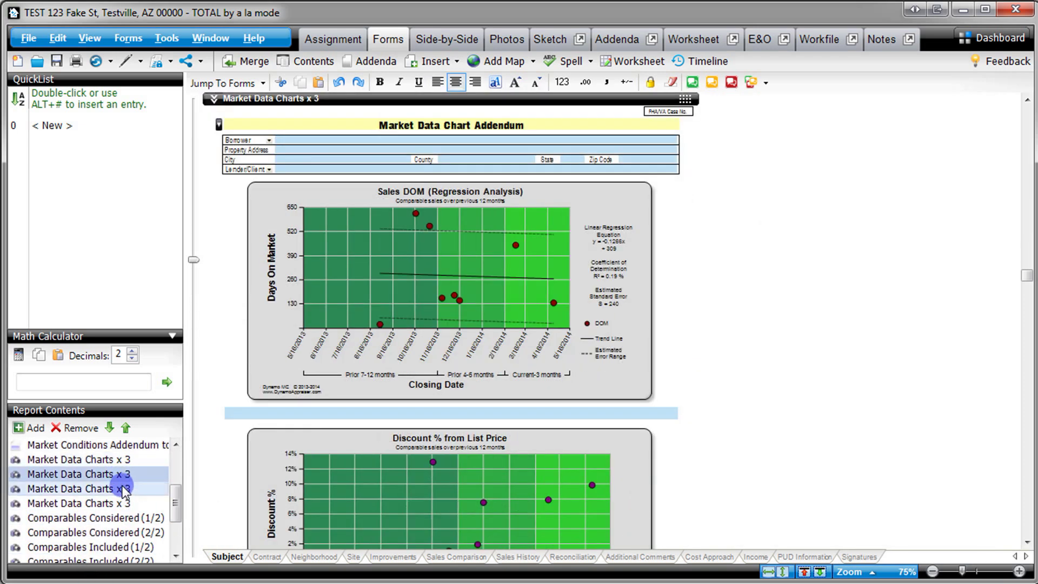
pyautogui.click(125, 503)
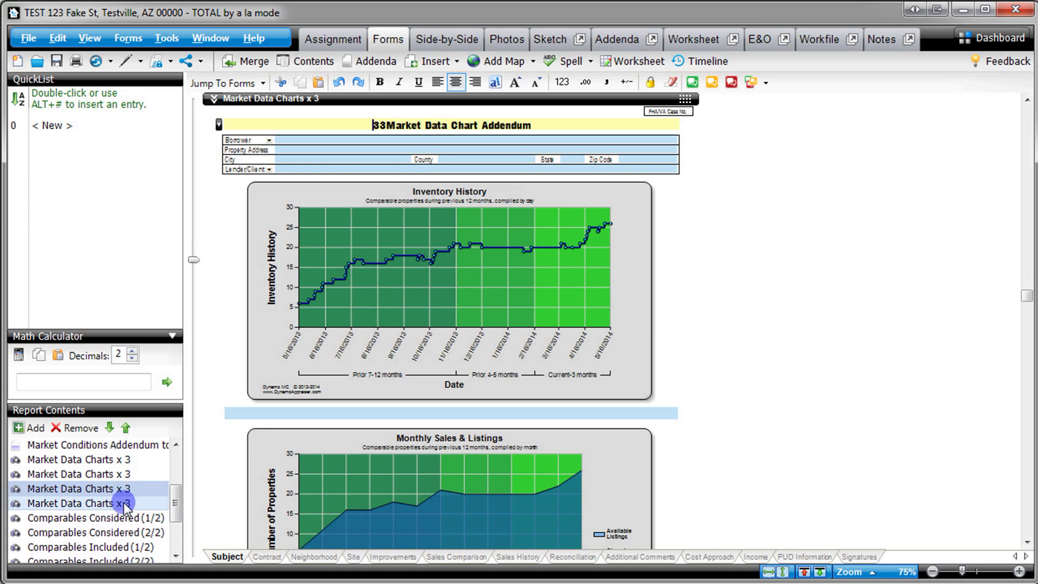
pyautogui.moveTo(177, 501); pyautogui.dragTo(178, 512)
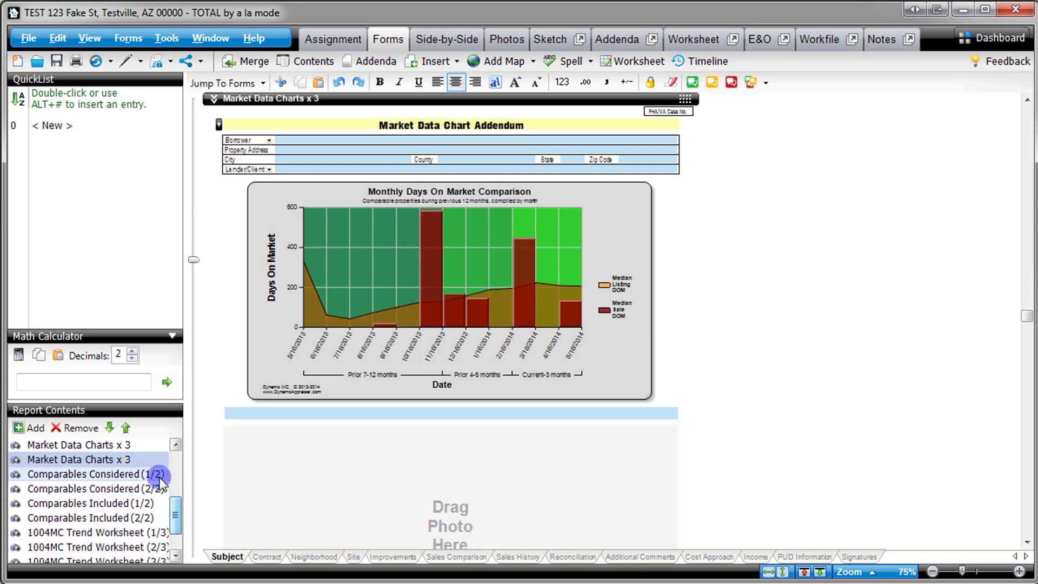
pyautogui.click(153, 476)
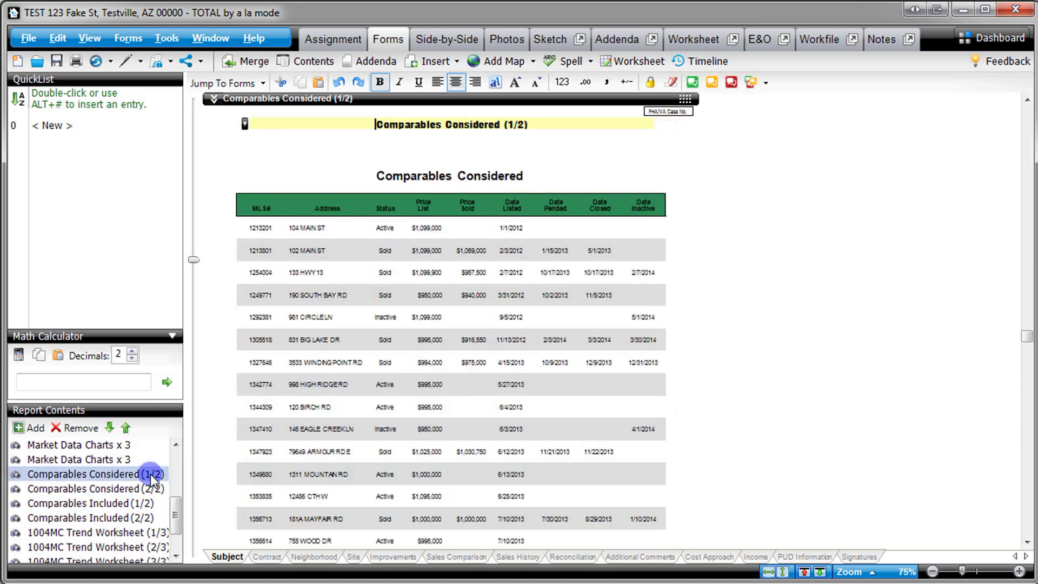
pyautogui.click(126, 504)
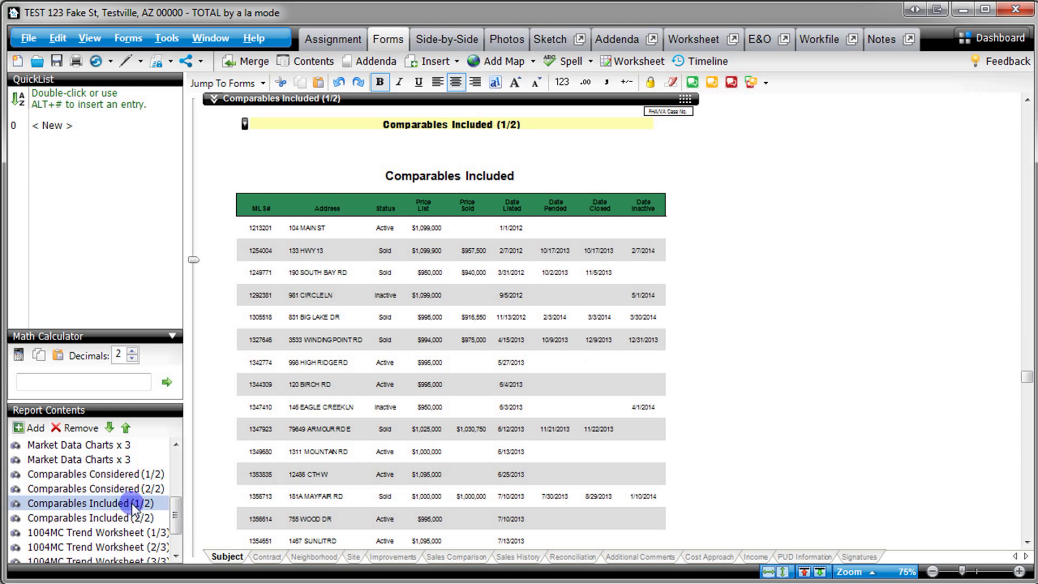
# Examine the 1004MC Trend Worksheet pages, the 1004MC Trend Summary, the Express Summary and the Market Regression Analysis in the report
pyautogui.scroll(-1, 175, 517)
pyautogui.click(149, 504)
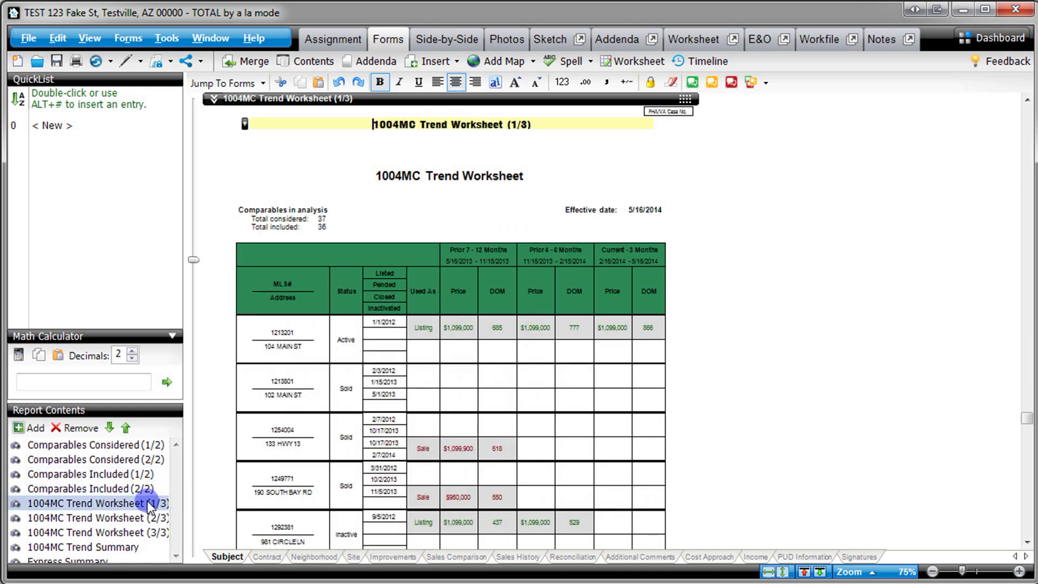
pyautogui.click(139, 518)
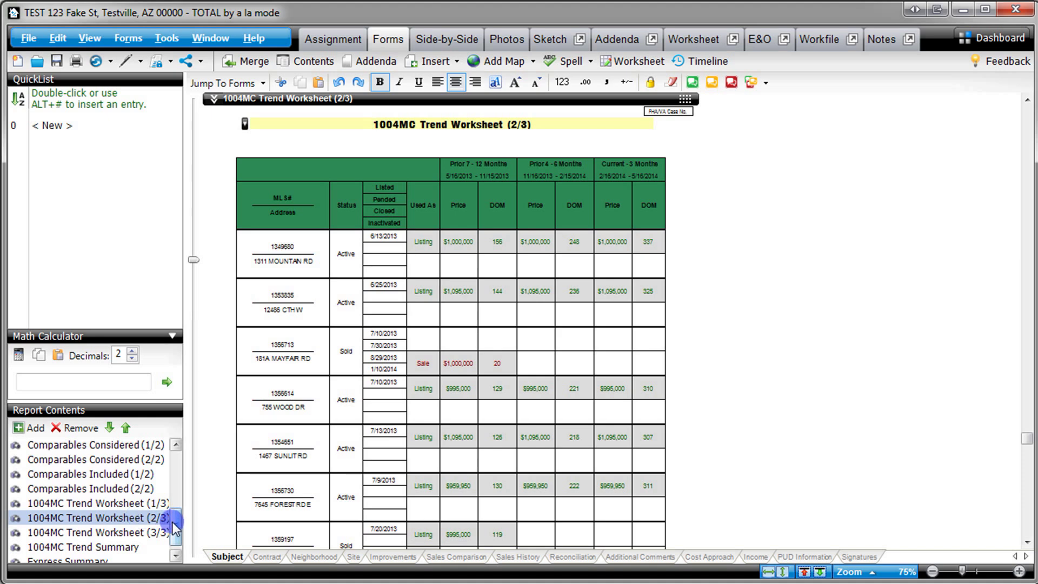
pyautogui.click(159, 532)
pyautogui.click(118, 547)
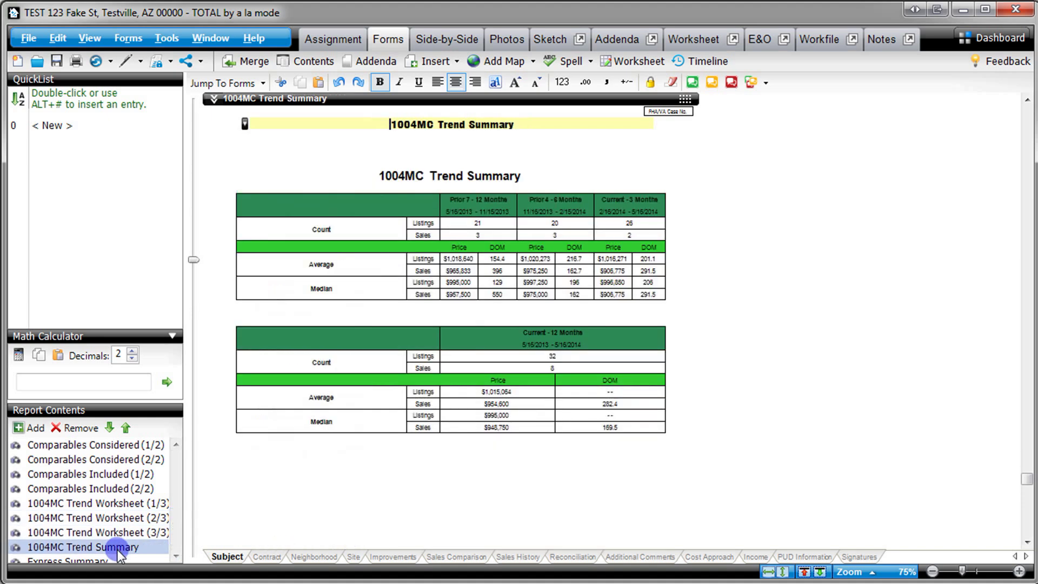
pyautogui.scroll(-1, 162, 527)
pyautogui.click(106, 535)
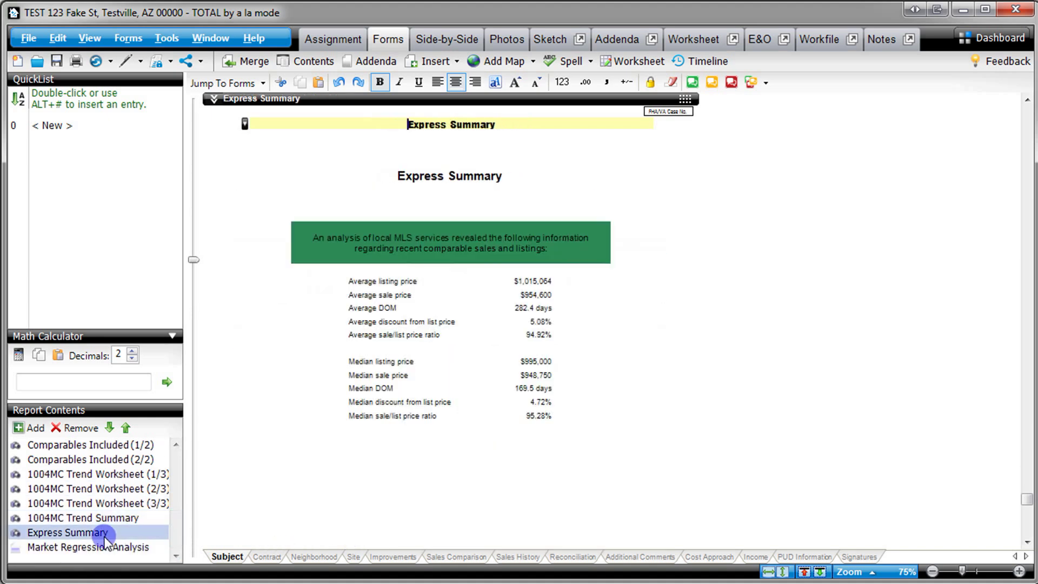
pyautogui.click(111, 547)
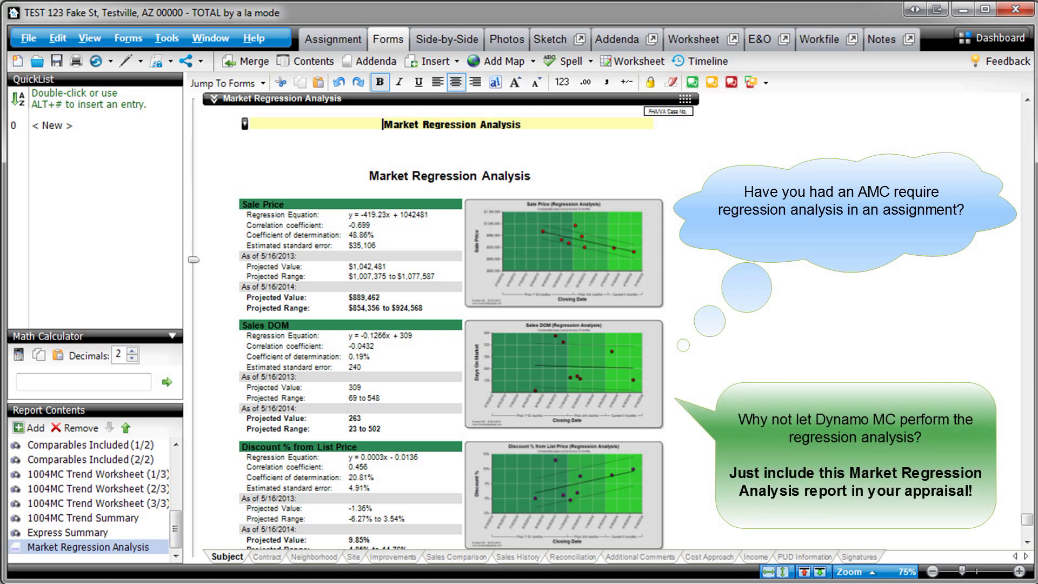
pyautogui.click(753, 551)
# Preview the 1004MC Trend Summary, Comparables Included (1 of 2) and Comparables Considered (1 of 2) files stored in the workfile
pyautogui.click(819, 40)
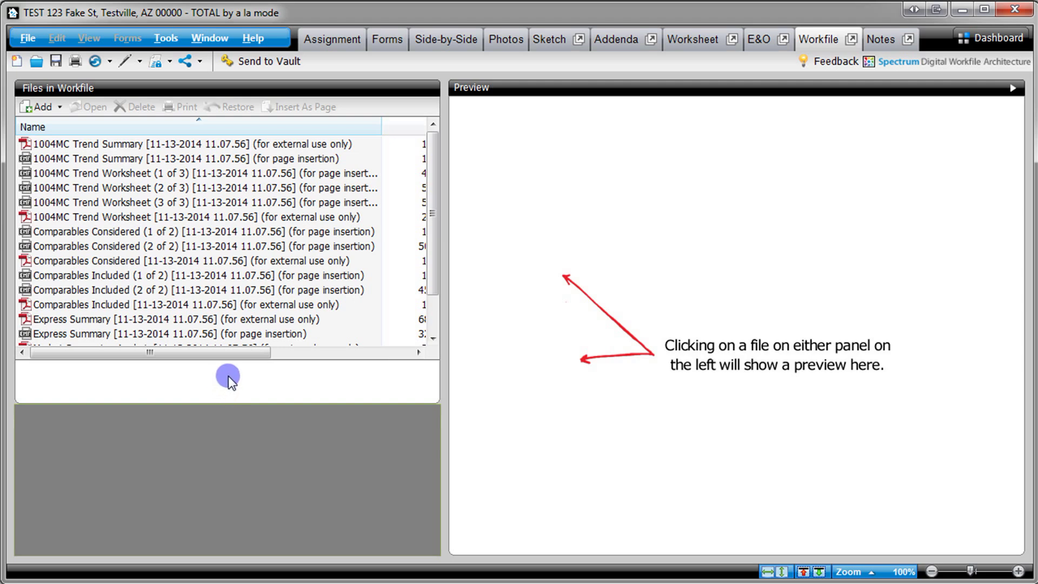
pyautogui.click(223, 145)
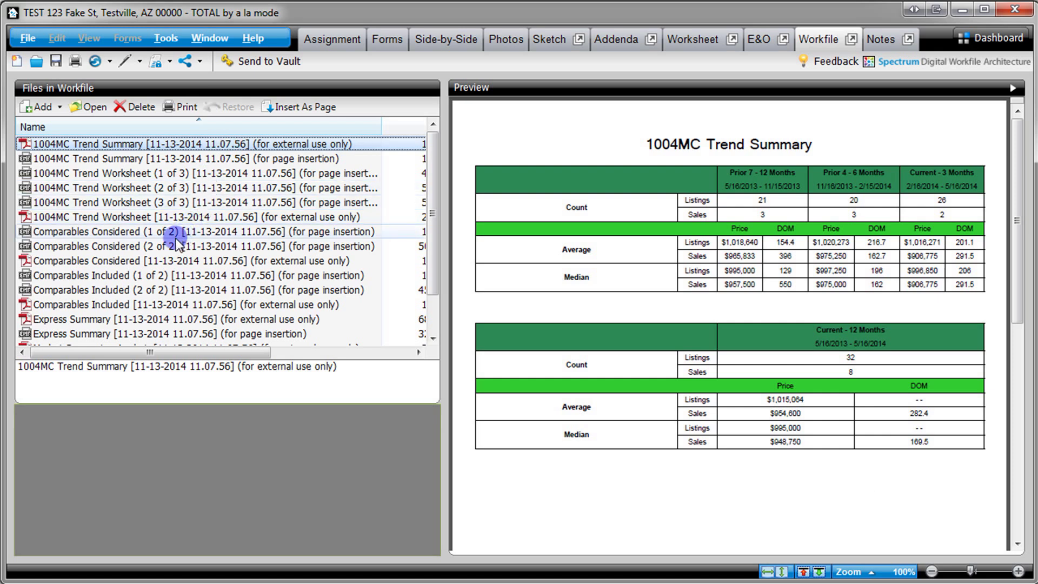
pyautogui.click(150, 276)
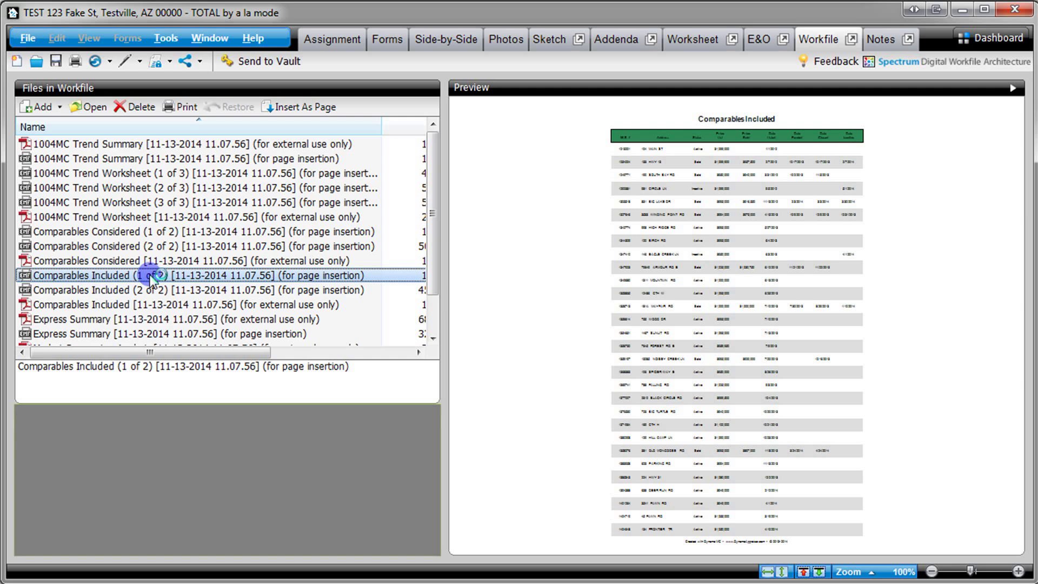
pyautogui.click(133, 232)
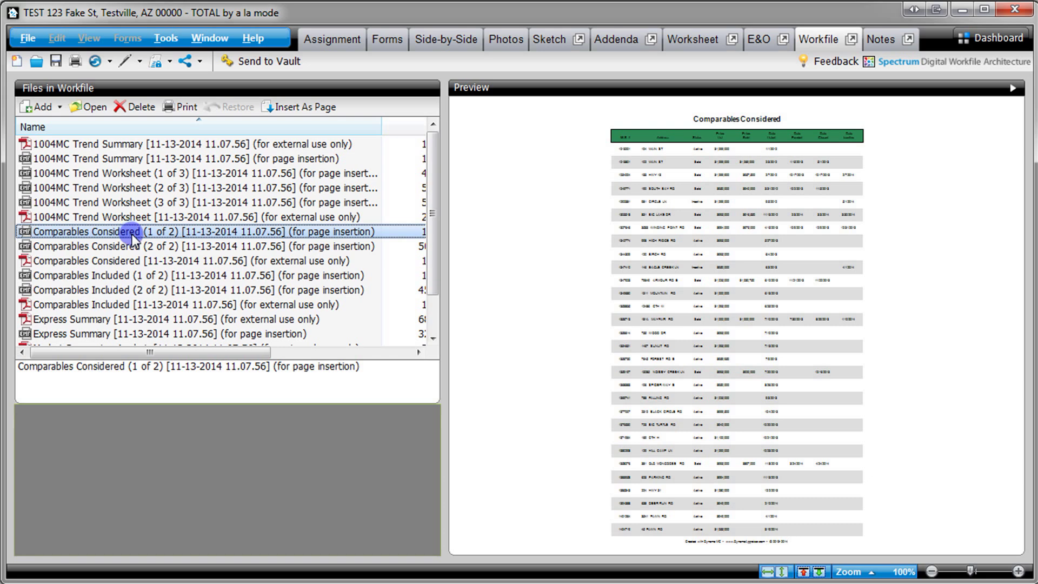
# Insert the workfile's Comparables Included (1 of 2) page image into the report as a Full Page Legal Document titled "Comparables Included"
pyautogui.click(306, 274)
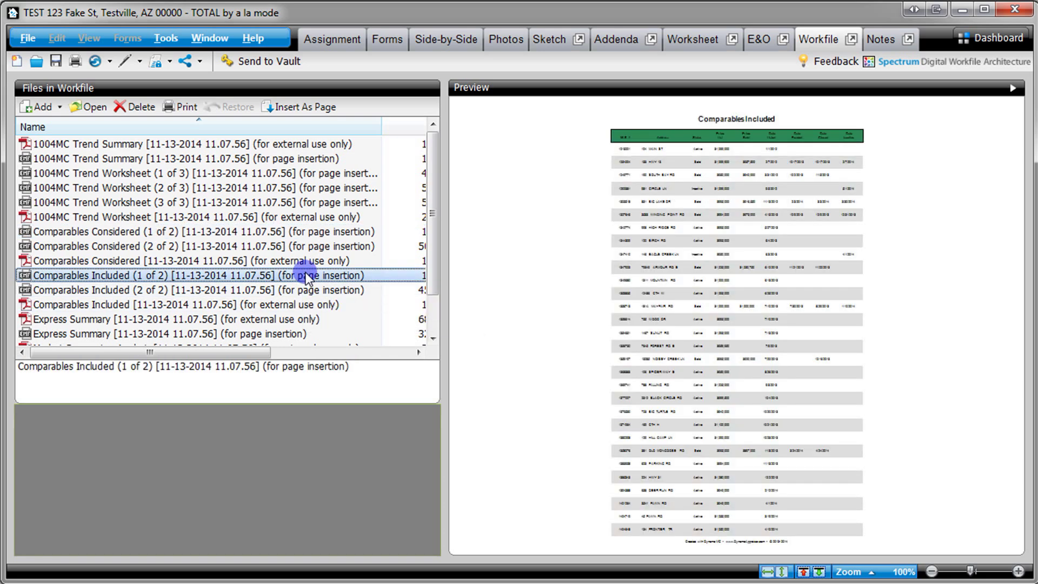
pyautogui.click(864, 201)
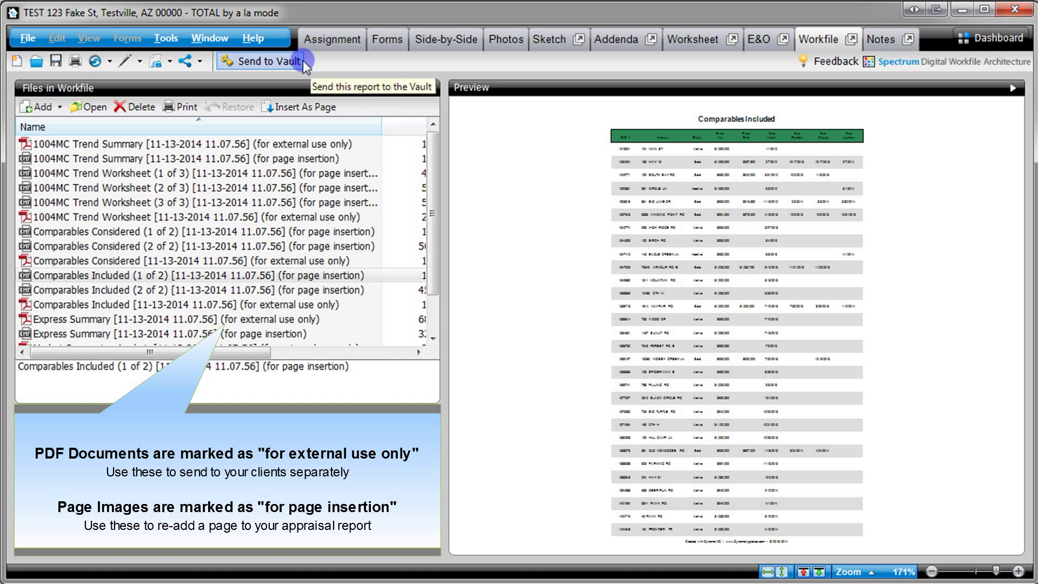
pyautogui.click(340, 107)
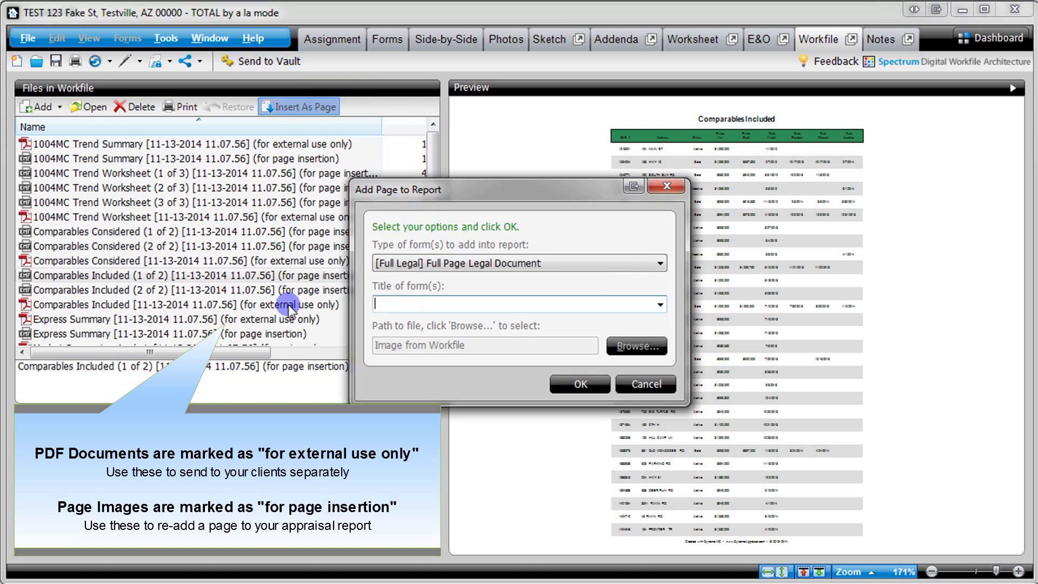
pyautogui.write('Comparables Included')
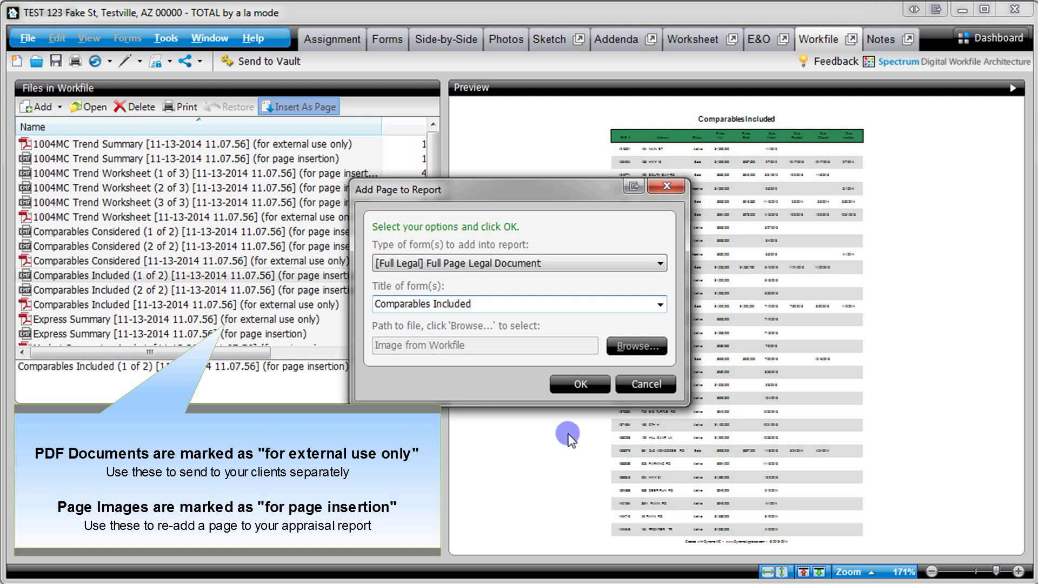
pyautogui.click(604, 388)
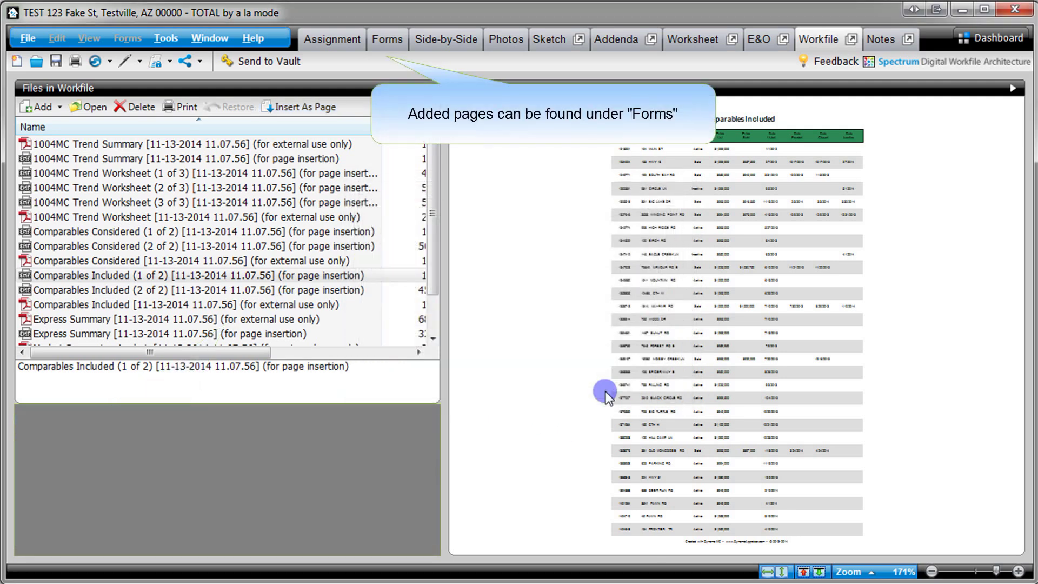
# Preview the 1004MC data source file and the page-insertion version of Market Regression Analysis in the workfile
pyautogui.moveTo(440, 257); pyautogui.dragTo(436, 285)
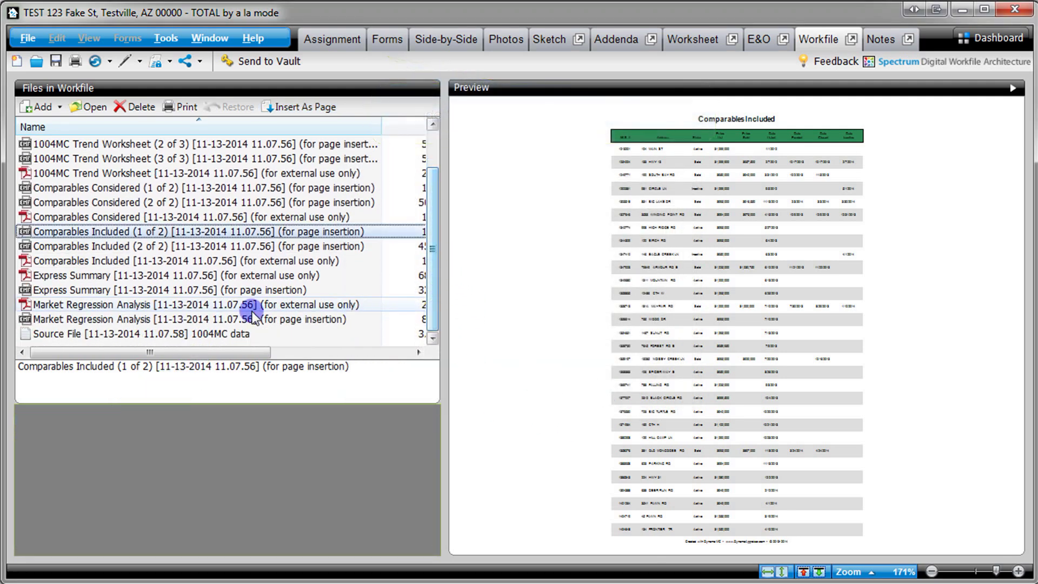
pyautogui.click(199, 333)
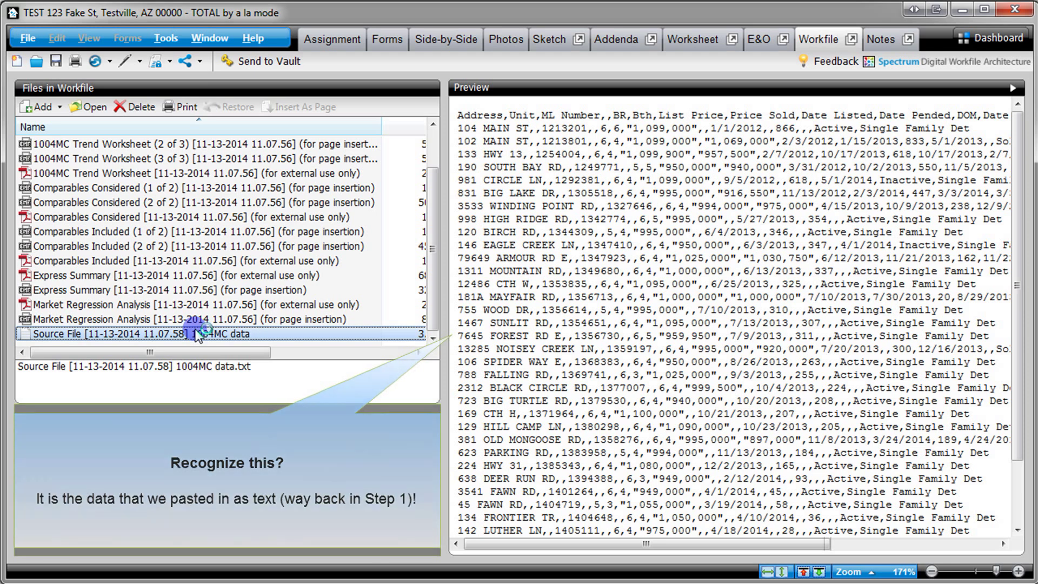
pyautogui.click(182, 320)
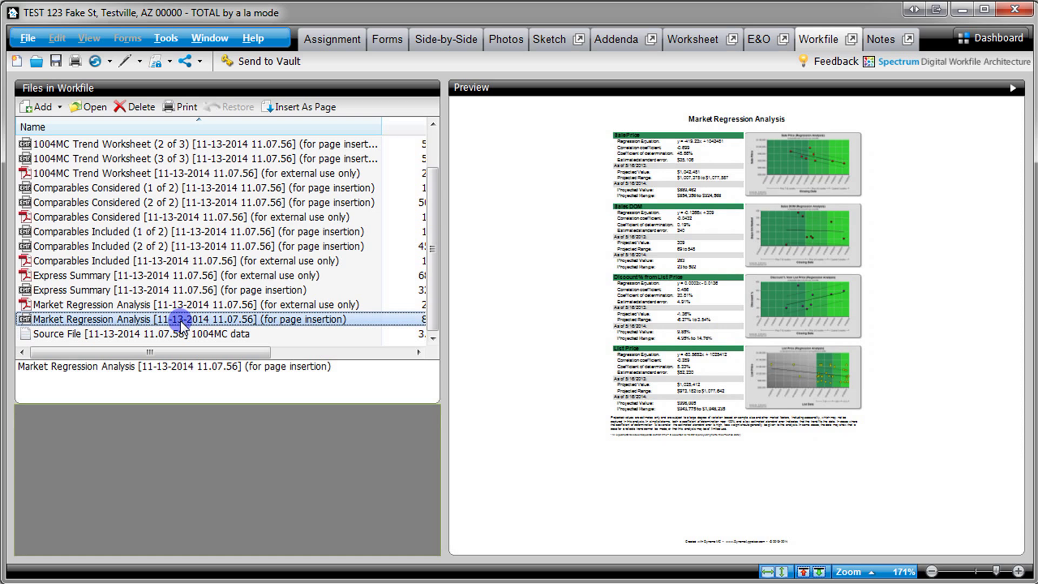
pyautogui.click(823, 120)
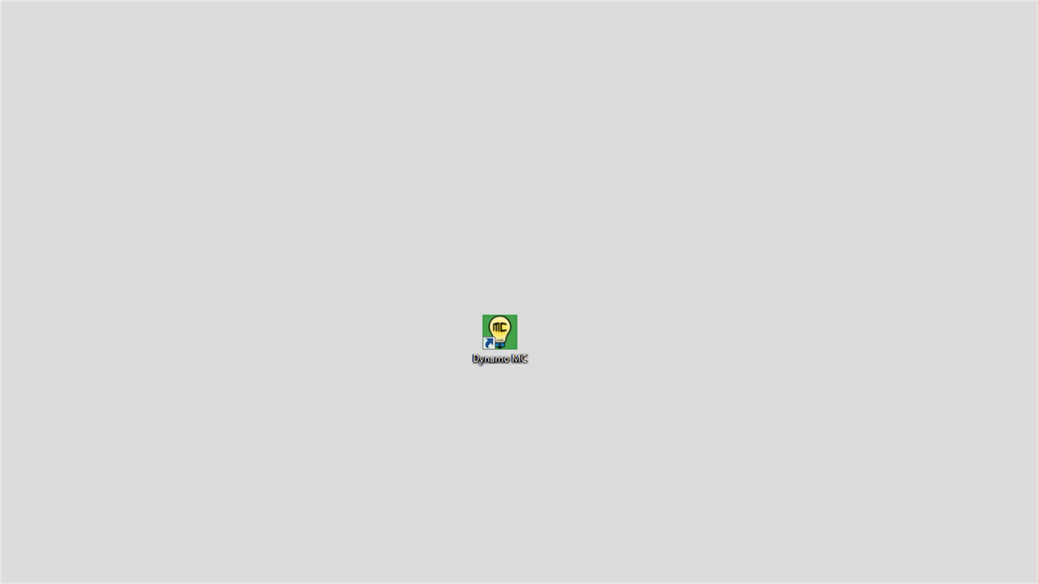
# Launch Dynamo MC and load Sample File 2.csv from C:\MLS Data as data that is not for a condo/co-op project
pyautogui.doubleClick(500, 356)
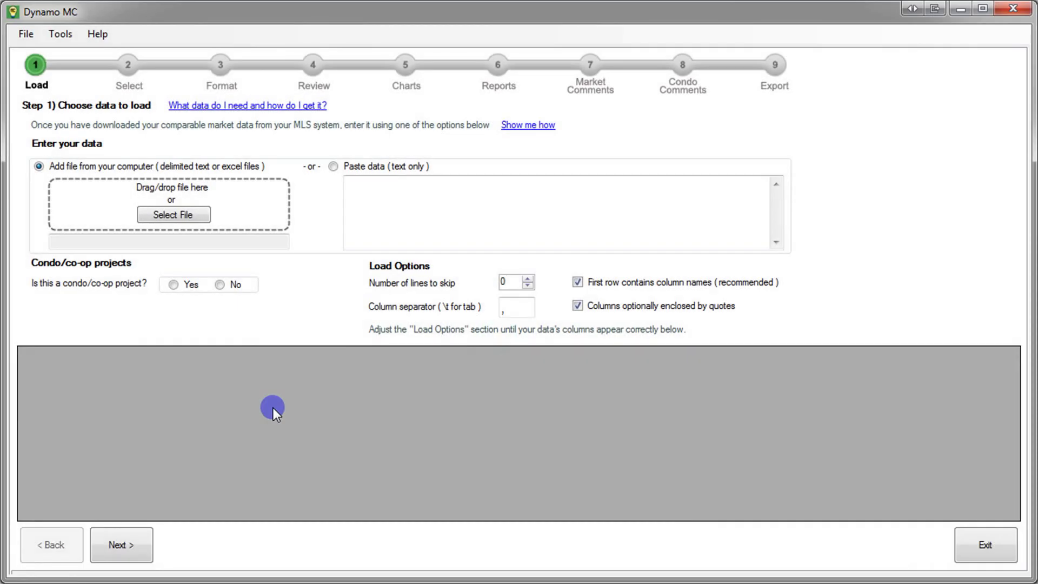
pyautogui.click(203, 215)
pyautogui.doubleClick(232, 136)
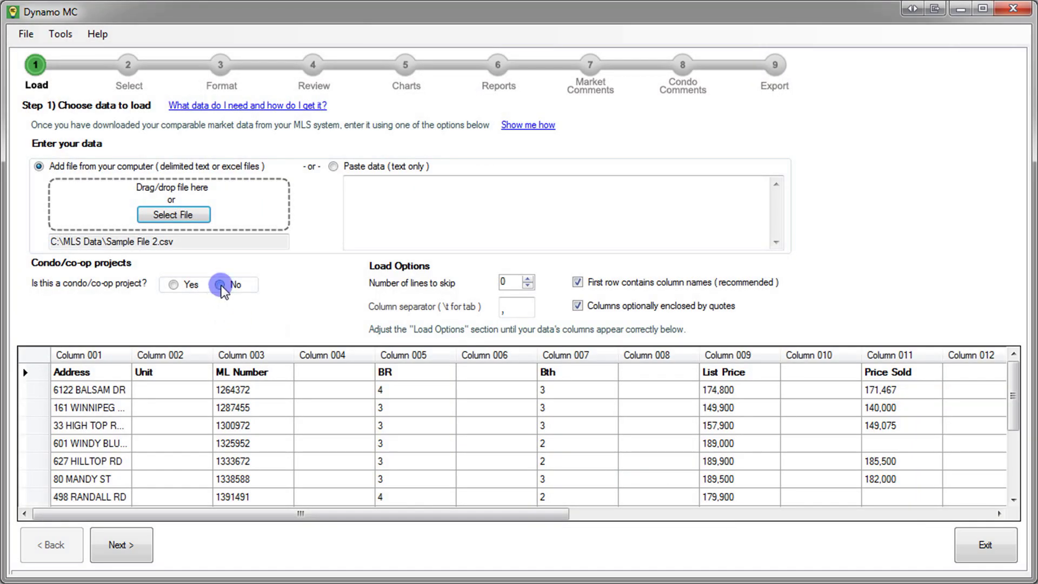
pyautogui.click(221, 285)
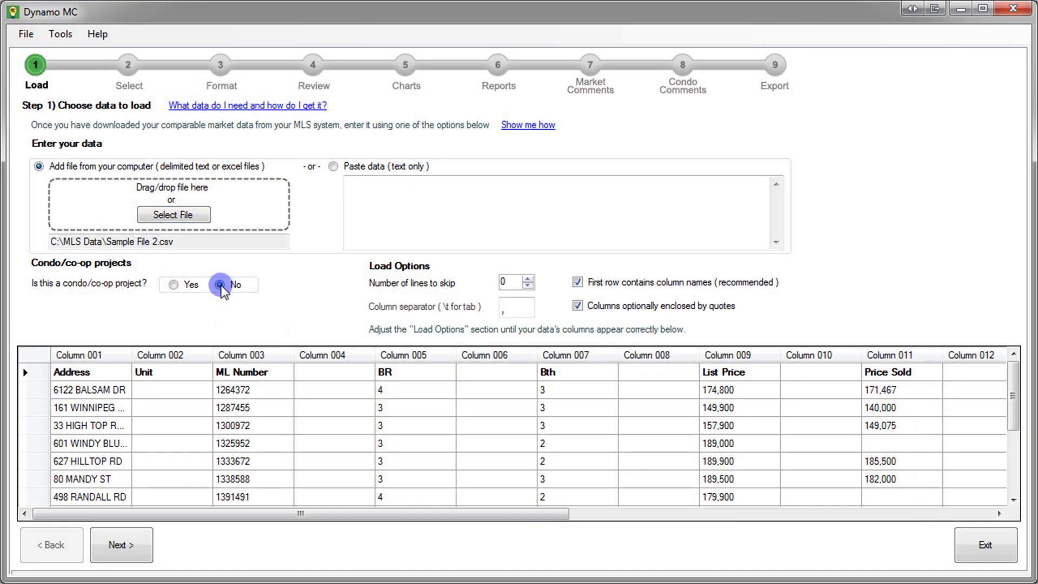
pyautogui.click(122, 543)
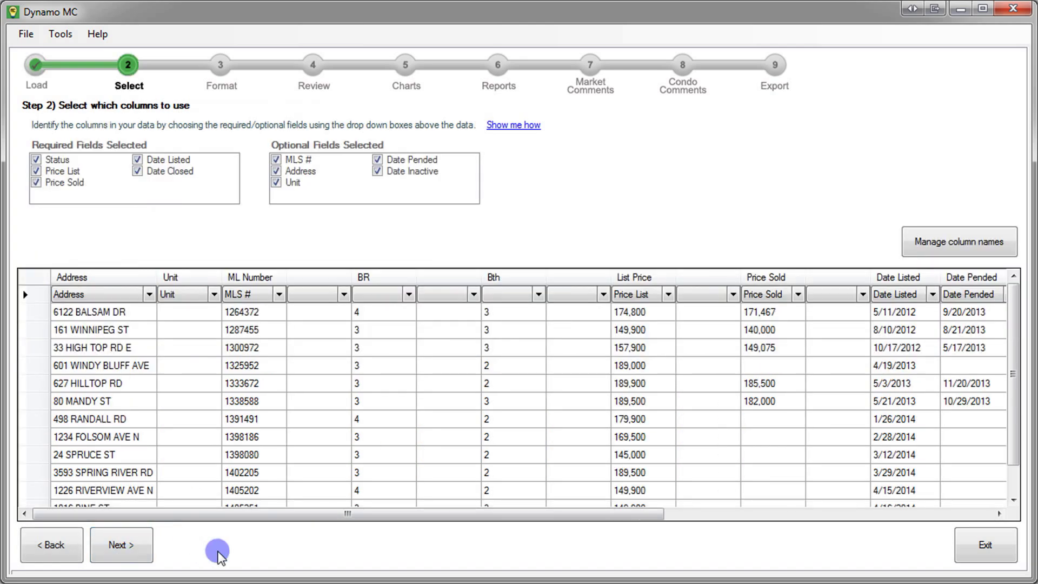
# Accept the detected column assignments and set the report's effective date to 2/16/2014
pyautogui.click(119, 544)
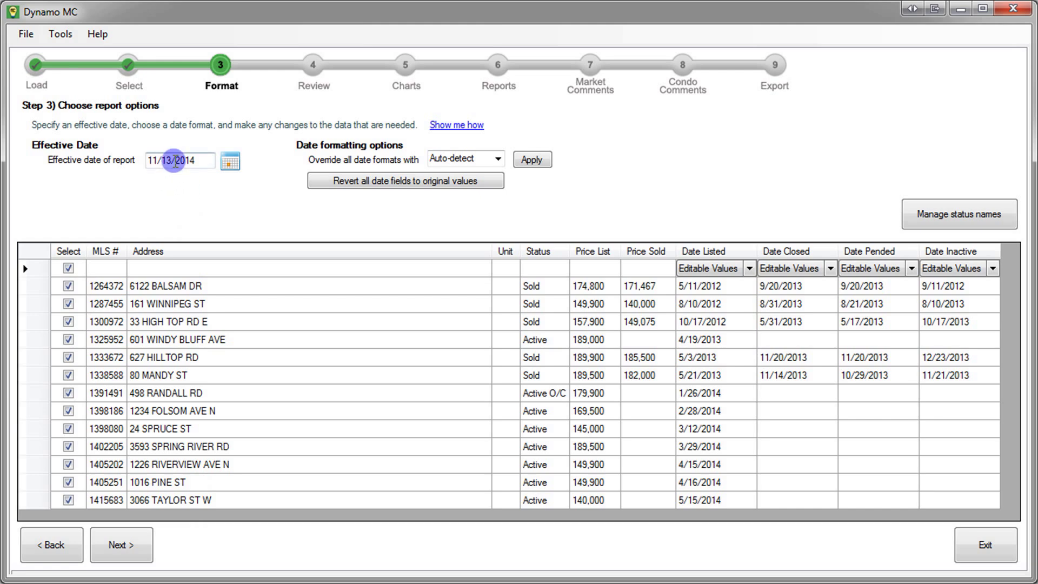
pyautogui.moveTo(176, 160); pyautogui.dragTo(141, 160)
pyautogui.press('BackSpace')
pyautogui.write('2/16/')
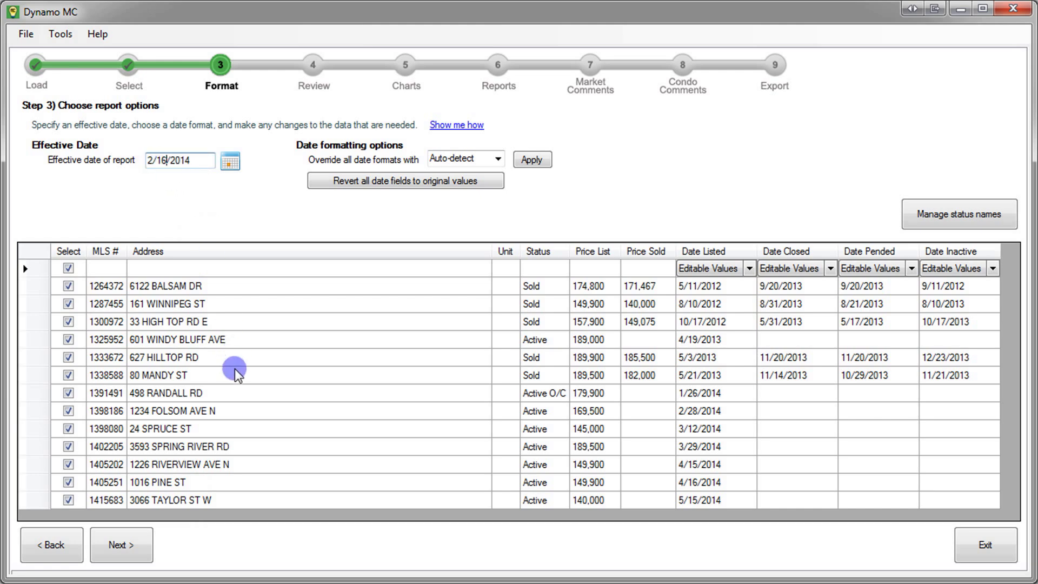
pyautogui.click(128, 551)
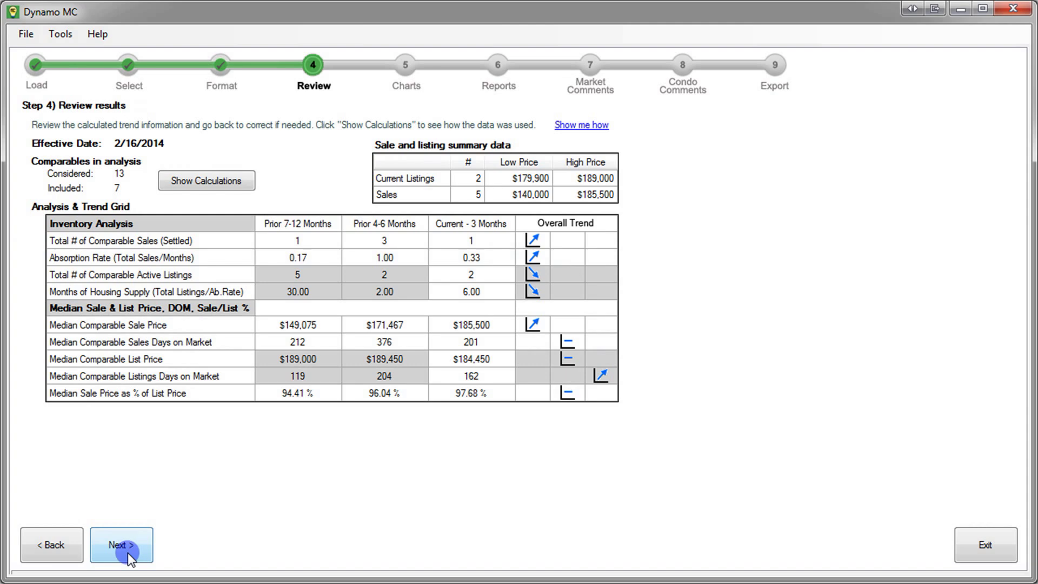
# Accept the reviewed results and the remembered charts, reports, market comments and condo comments to reach the Export stage
pyautogui.click(127, 552)
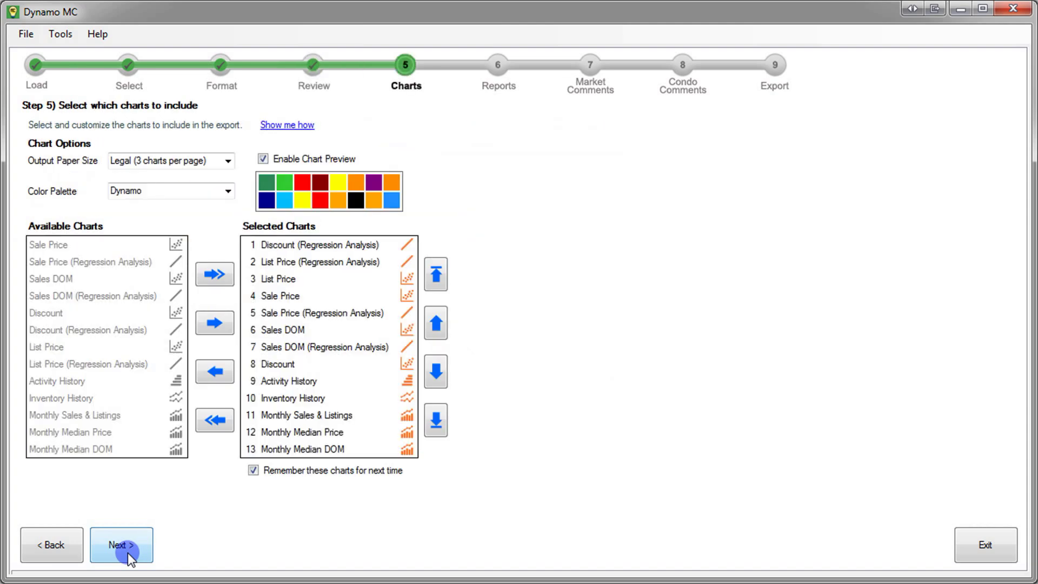
pyautogui.click(128, 552)
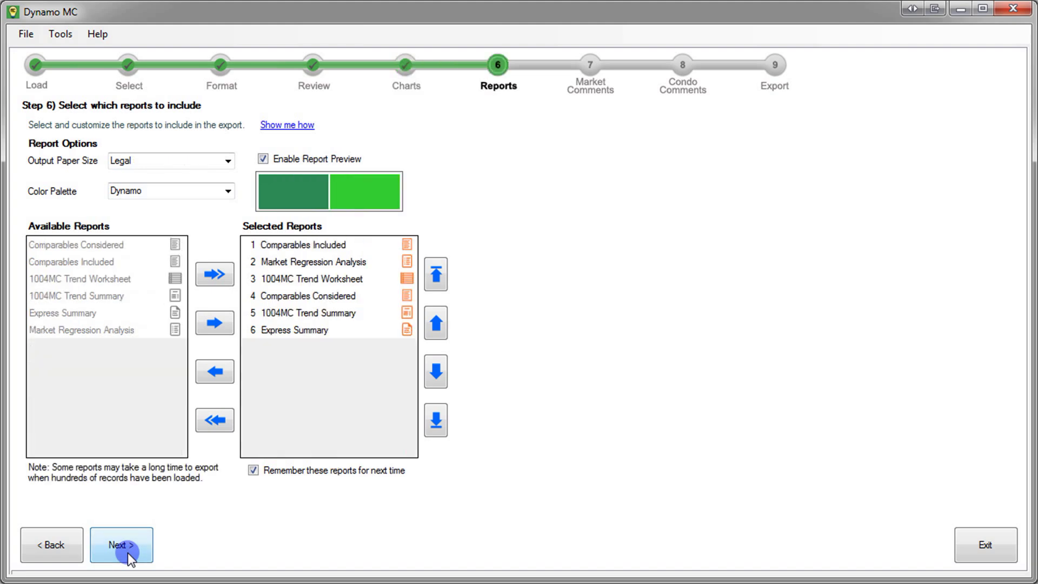
pyautogui.click(127, 552)
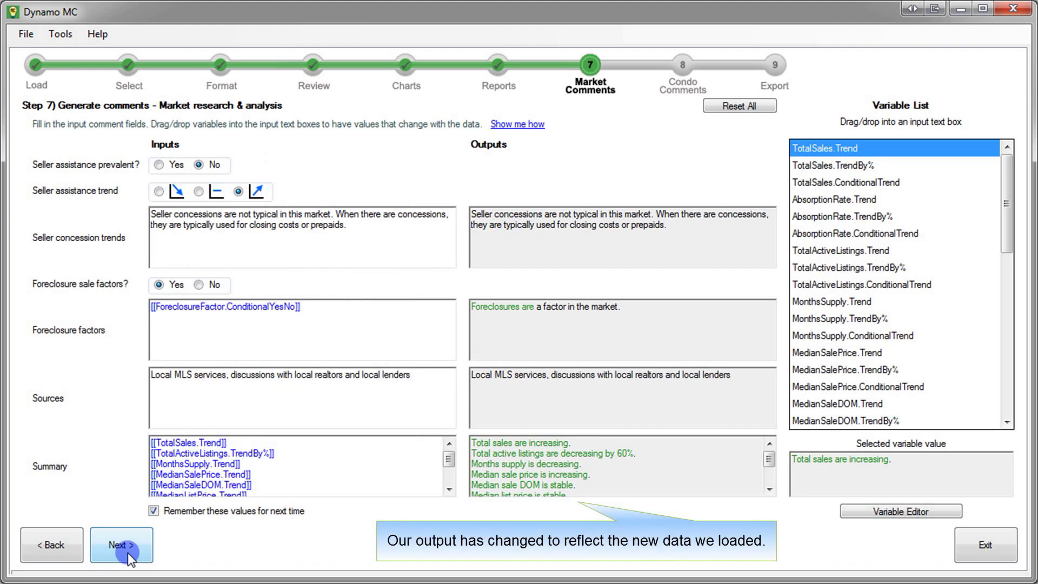
pyautogui.click(128, 552)
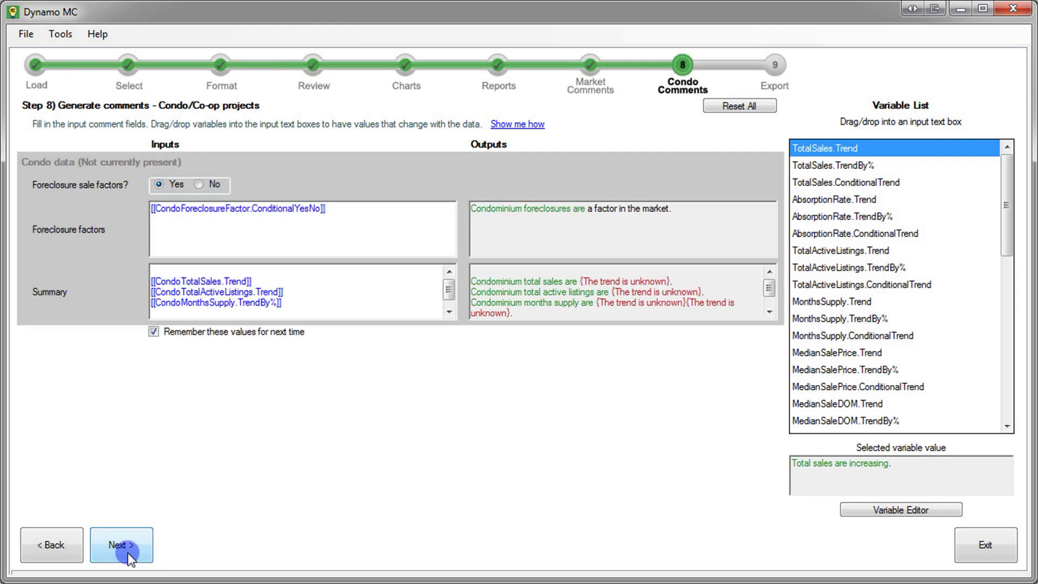
pyautogui.click(127, 552)
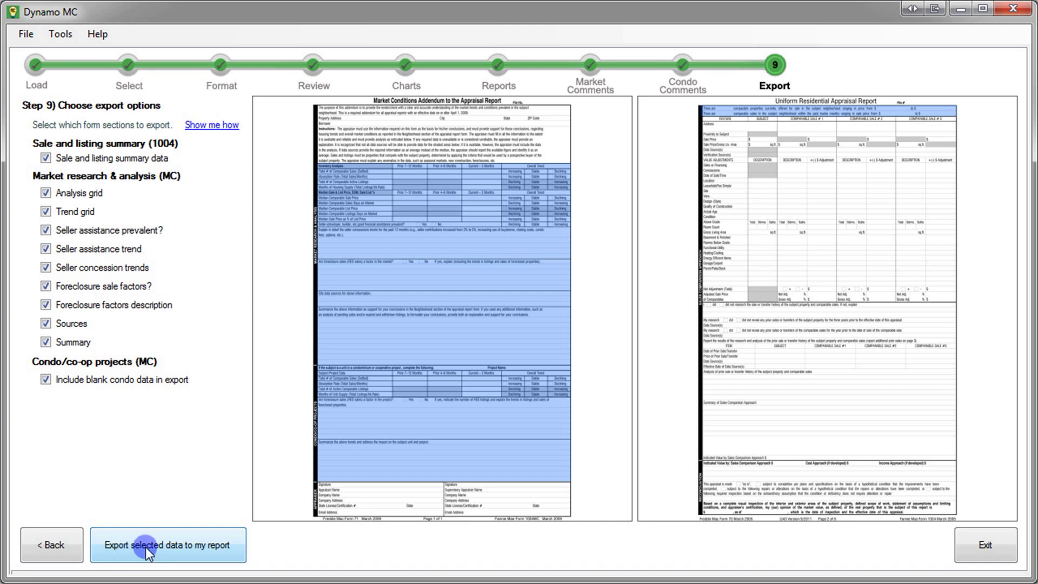
# Export the selected data, merging it into the currently open second test report and replacing that report's data with the imported data
pyautogui.click(144, 547)
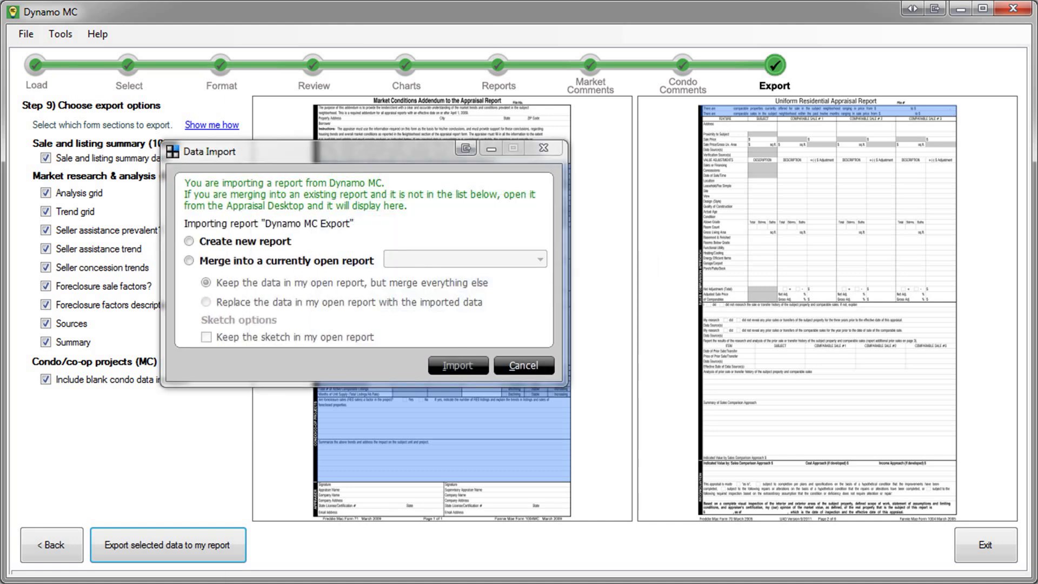
pyautogui.click(249, 262)
pyautogui.click(535, 259)
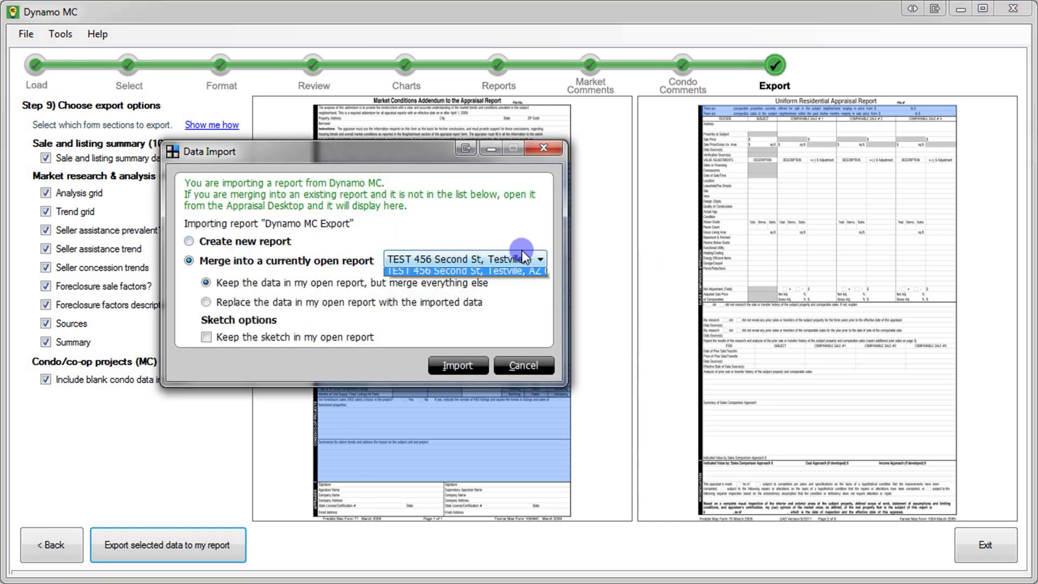
pyautogui.click(525, 270)
pyautogui.click(316, 302)
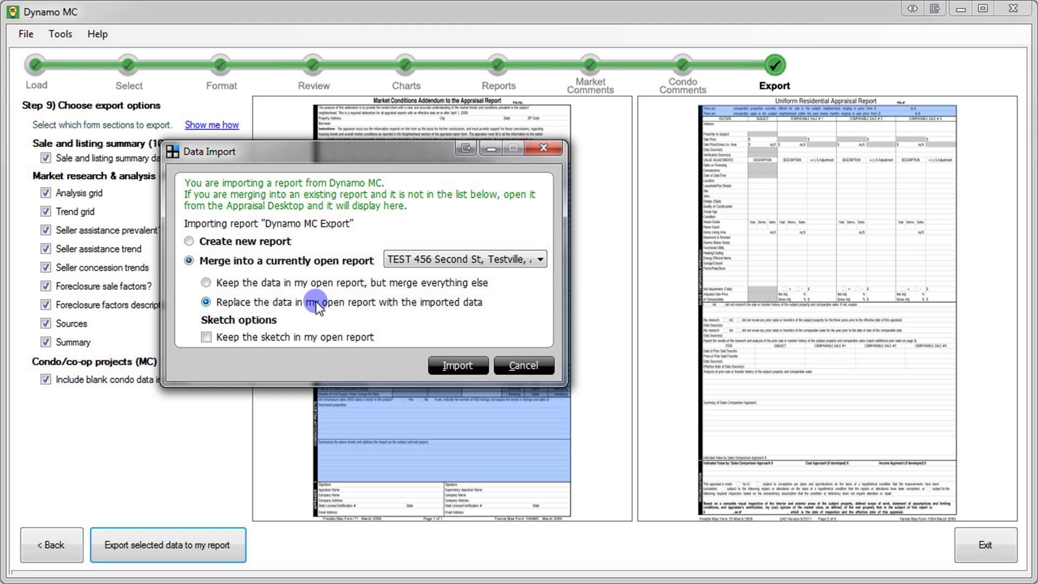
pyautogui.click(456, 369)
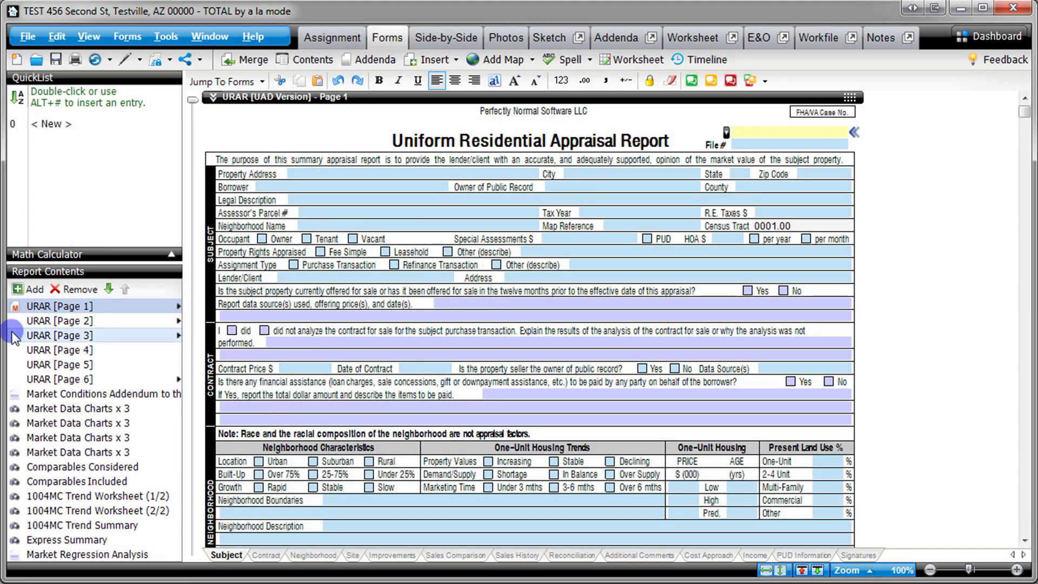
# Examine the report's exported pages: URAR page 2, Market Conditions Addendum, market data charts, Comparables Included, 1004MC Trend Worksheet, Express Summary and Market Regression Analysis
pyautogui.click(36, 322)
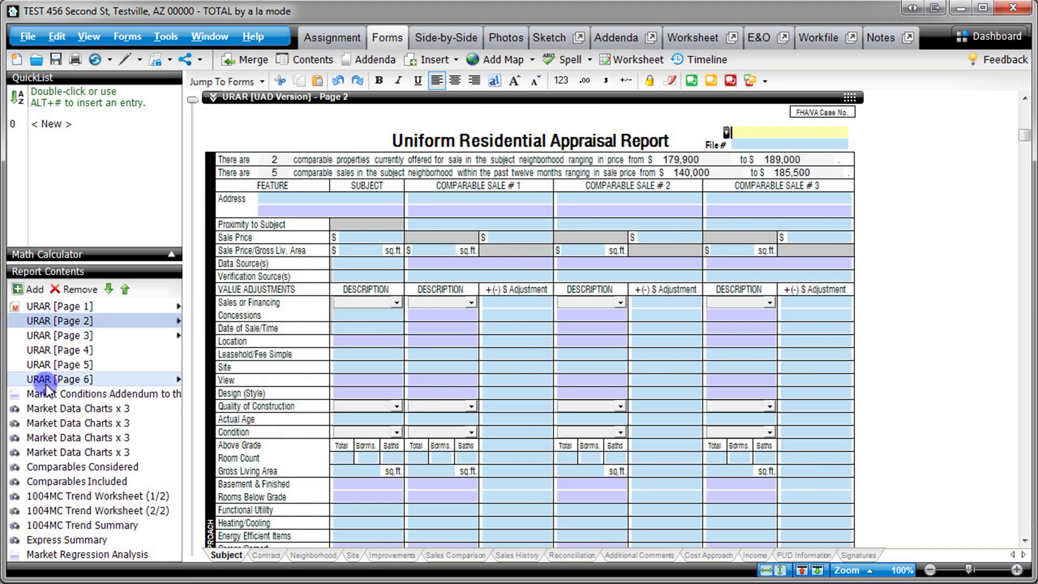
pyautogui.click(83, 401)
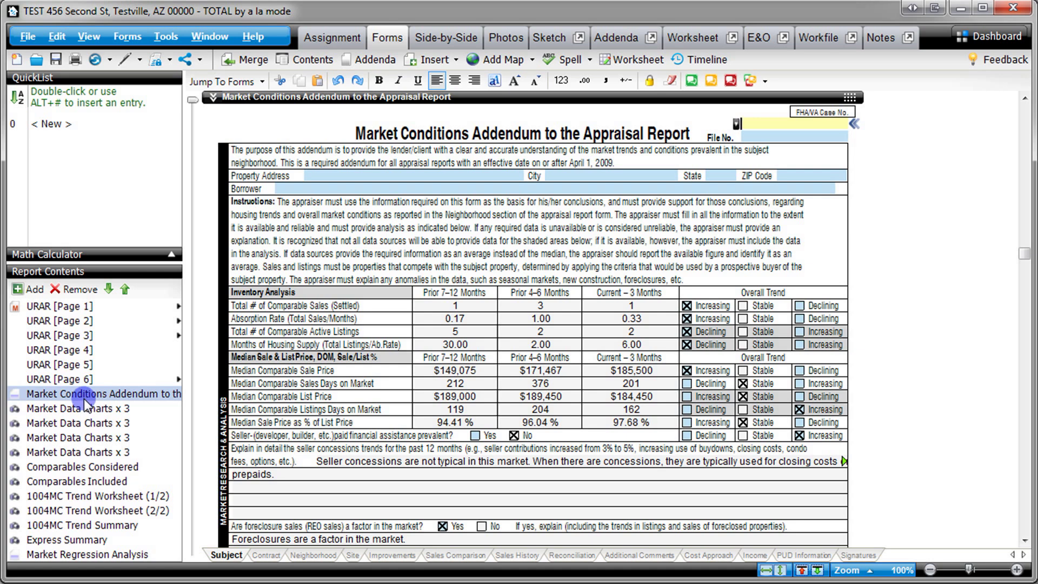
pyautogui.click(96, 437)
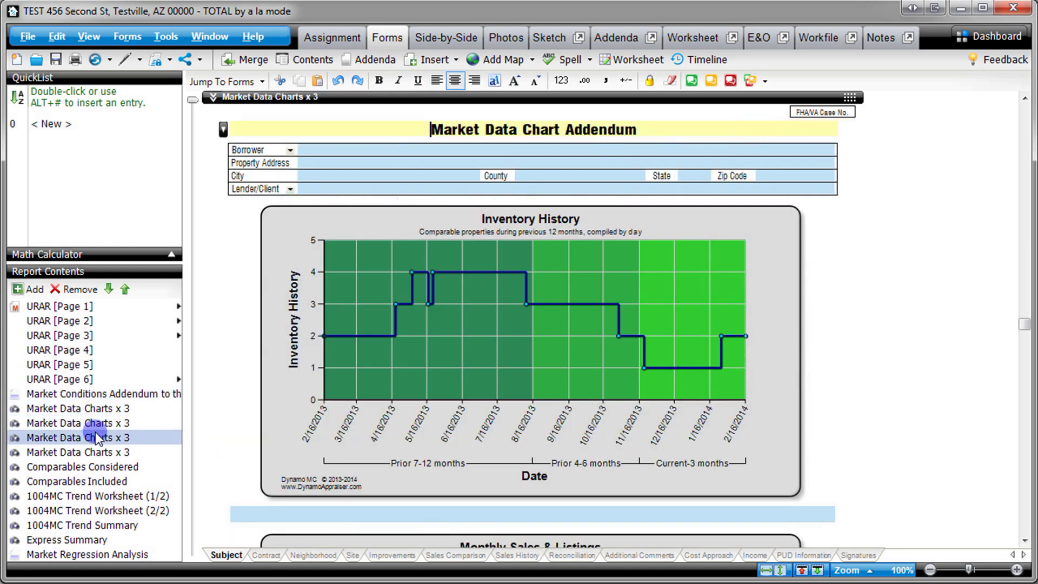
pyautogui.click(100, 450)
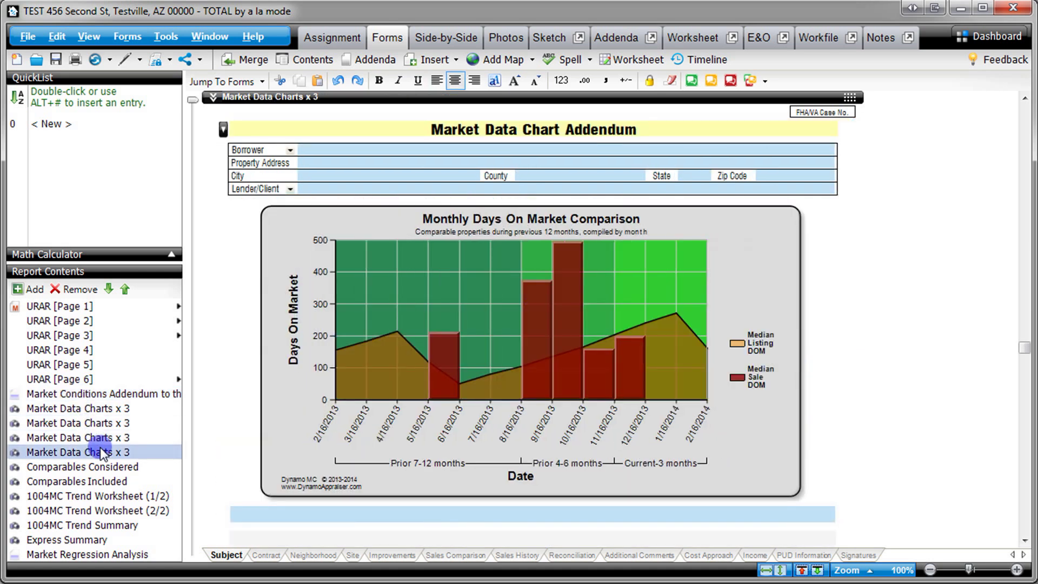
pyautogui.click(105, 481)
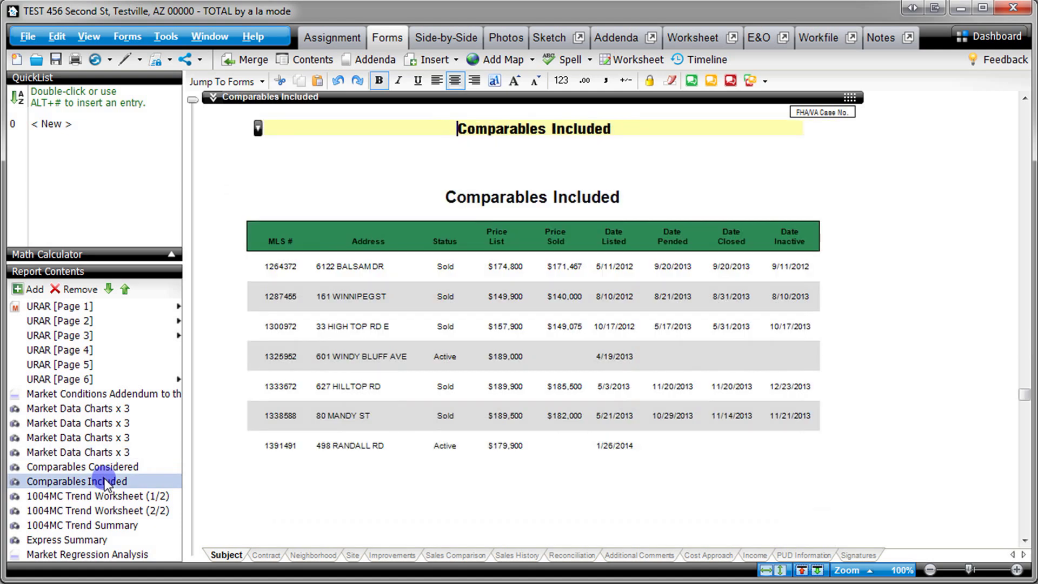
pyautogui.click(106, 497)
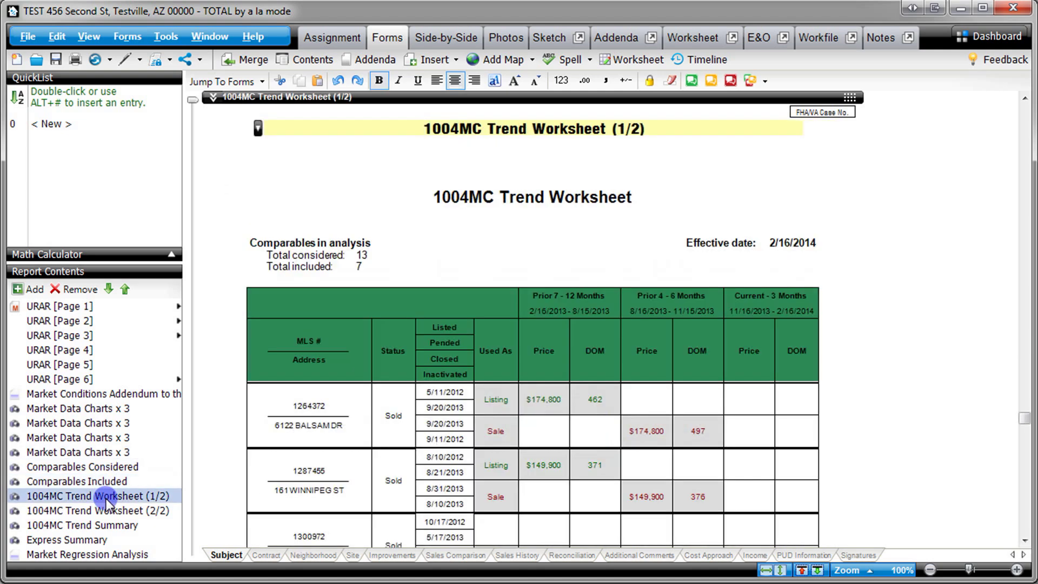
pyautogui.click(98, 541)
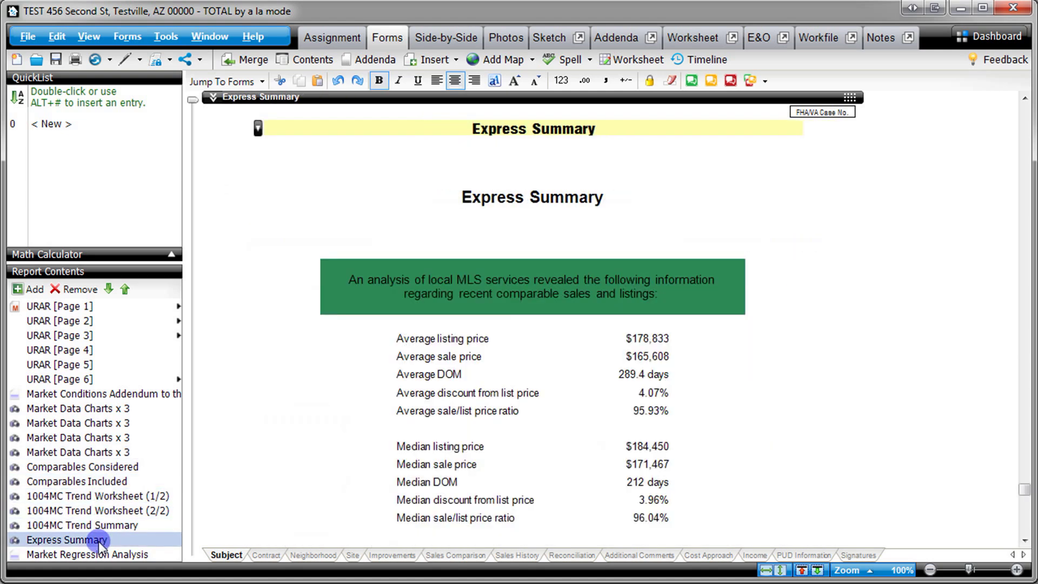
pyautogui.click(99, 553)
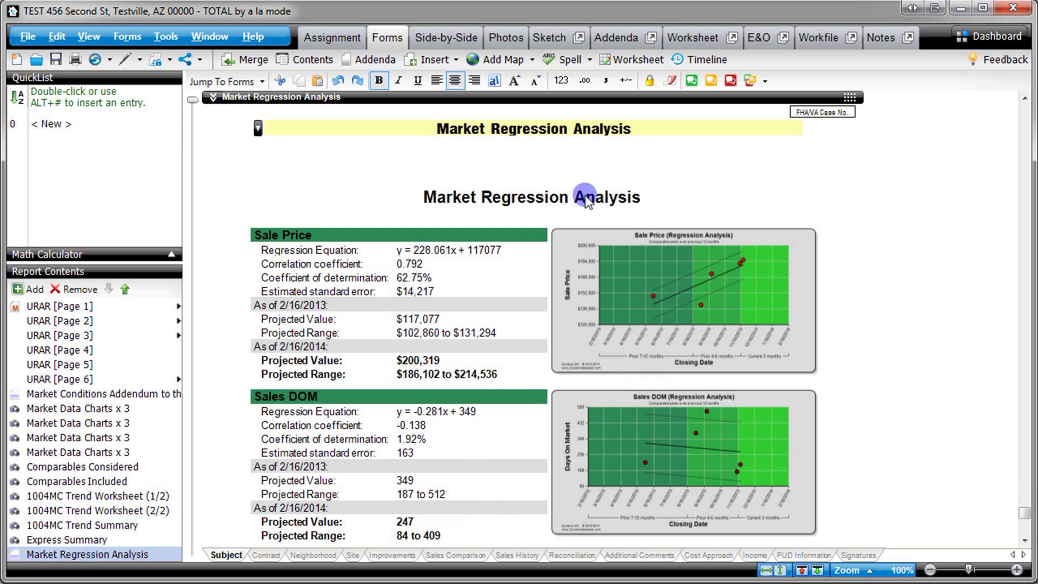
# Check the files exported to the report's workfile and preview the Express Summary PDF for external use
pyautogui.click(811, 48)
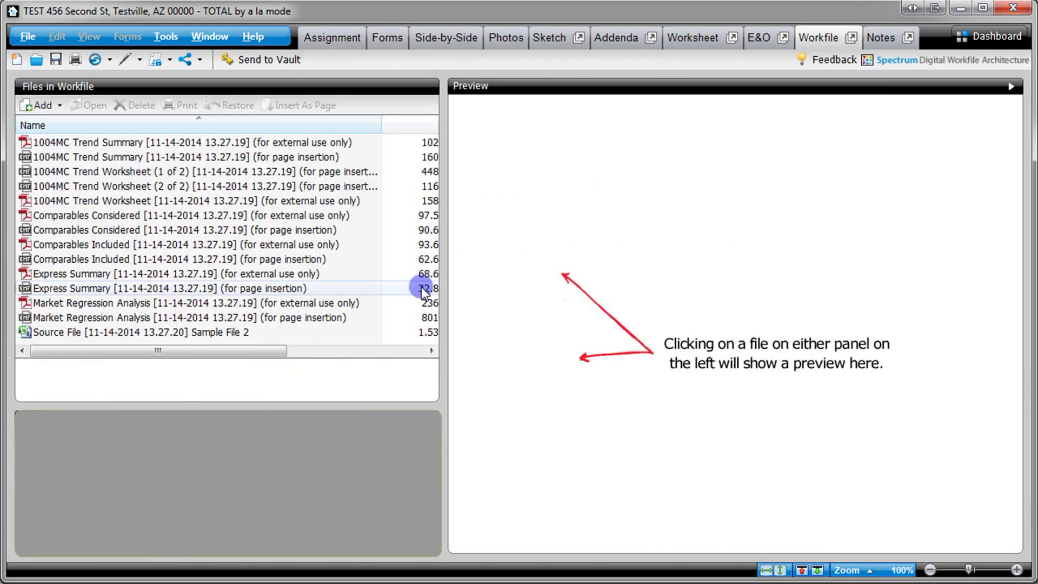
pyautogui.click(159, 275)
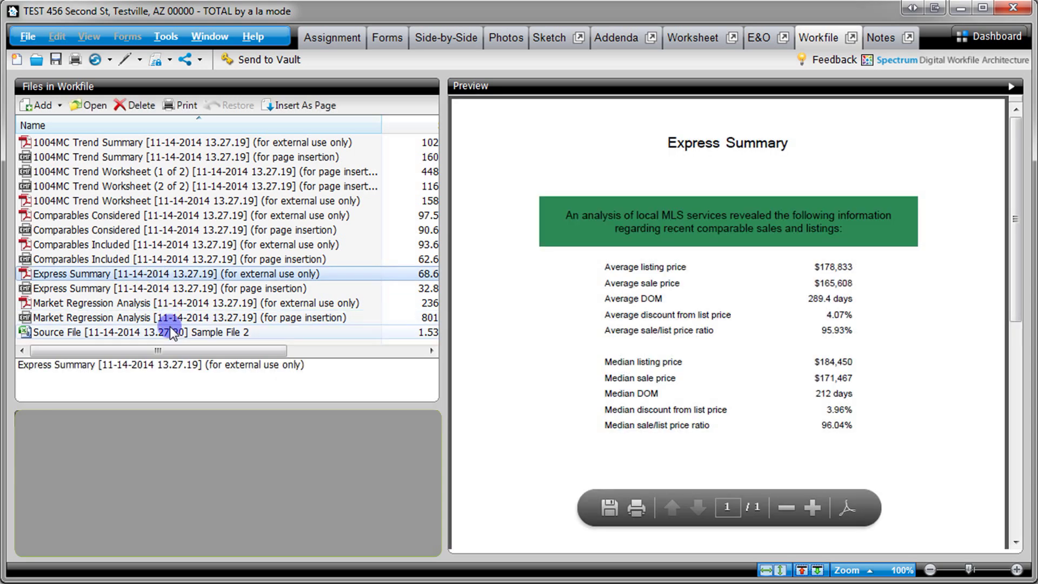